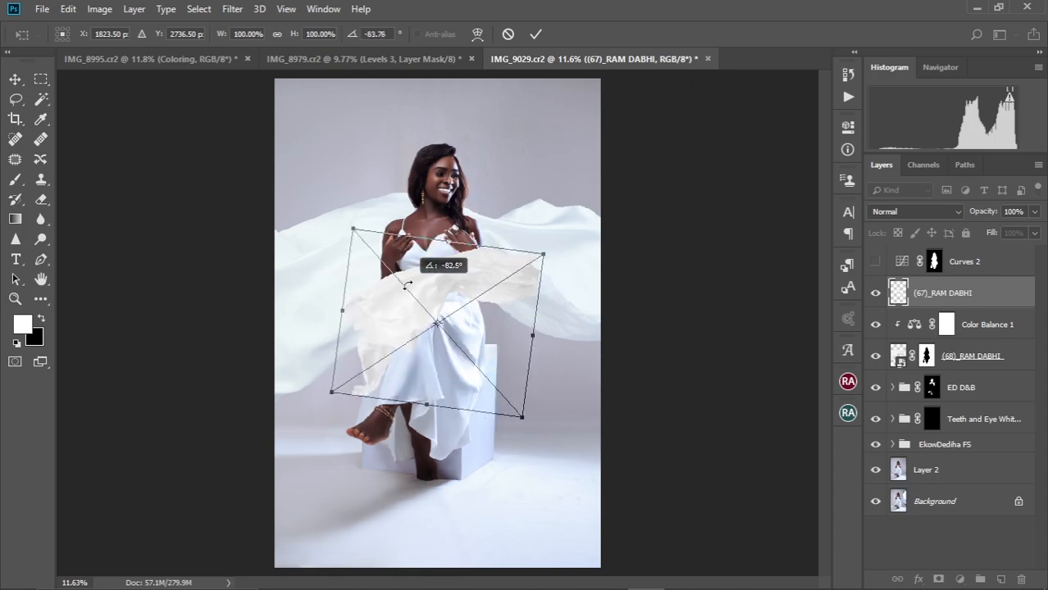
Rotate, enlarge and position the fabric overlay across the woman's dress
left_click_drag(423, 303, 418, 402)
left_click_drag(540, 351, 663, 272)
left_click_drag(509, 355, 549, 502)
scroll(478, 405, "down", 1)
left_click_drag(495, 440, 556, 506)
left_click_drag(369, 425, 250, 292)
left_click_drag(512, 406, 478, 406)
Flip the fabric horizontally, scale it to about 314%, commit, and move it below Color Balance 1
right_click(519, 359)
left_click(551, 535)
left_click_drag(525, 496, 542, 379)
left_click_drag(721, 306, 602, 164)
left_click_drag(527, 409, 460, 428)
left_click_drag(720, 423, 748, 424)
mouse_move(578, 415)
left_mouse_down()
mouse_move(571, 395)
mouse_move(591, 405)
left_mouse_up()
scroll(623, 229, "down", 2)
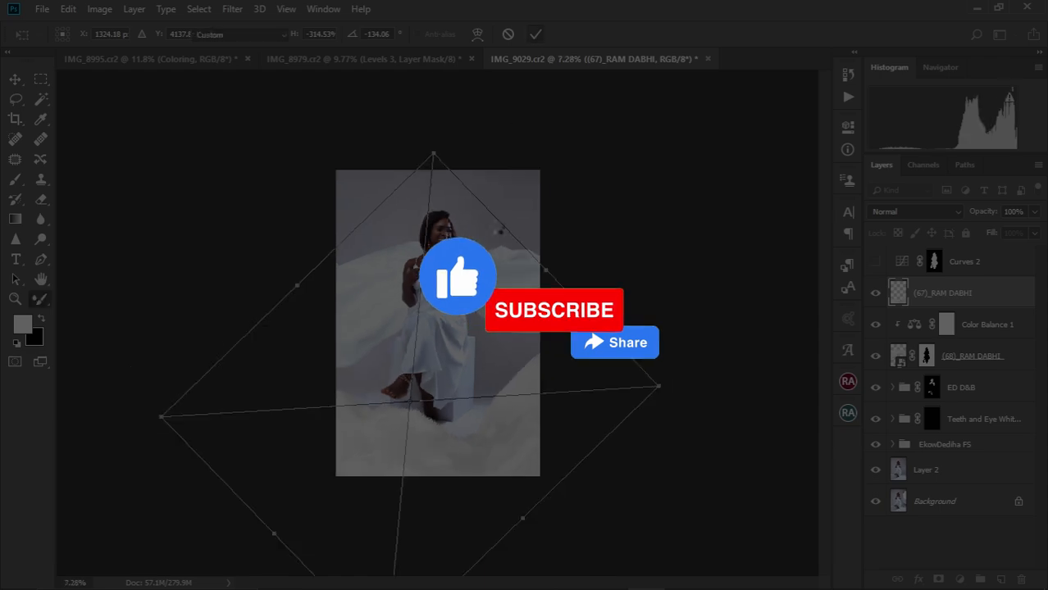
key("Return")
left_click_drag(943, 292, 899, 329)
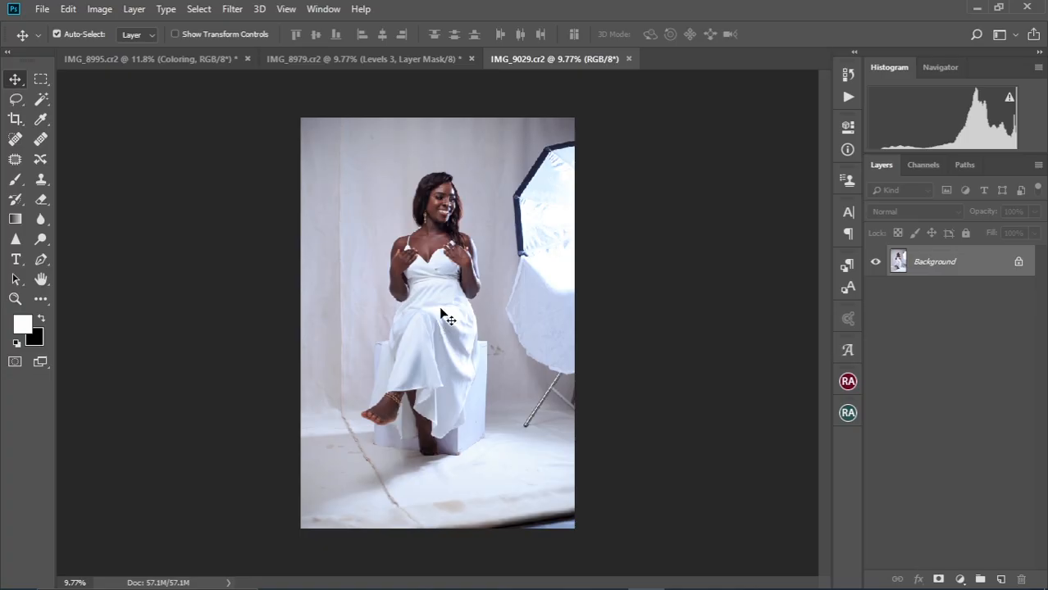
scroll(441, 314, "up", 3)
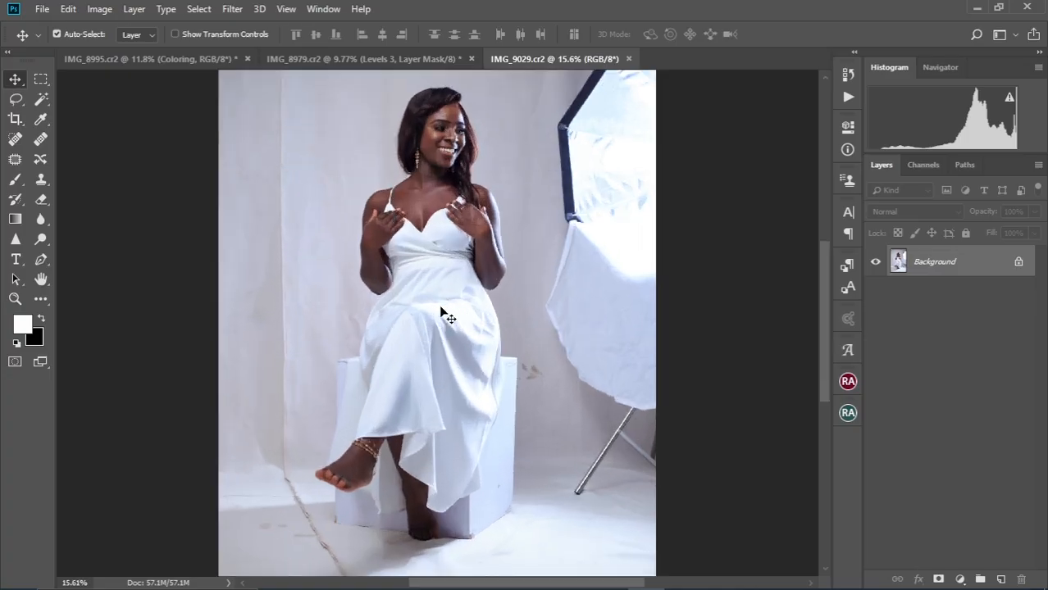
Duplicate the background as Layer 1 with Ctrl+J
scroll(441, 314, "down", 2)
scroll(441, 309, "up", 1)
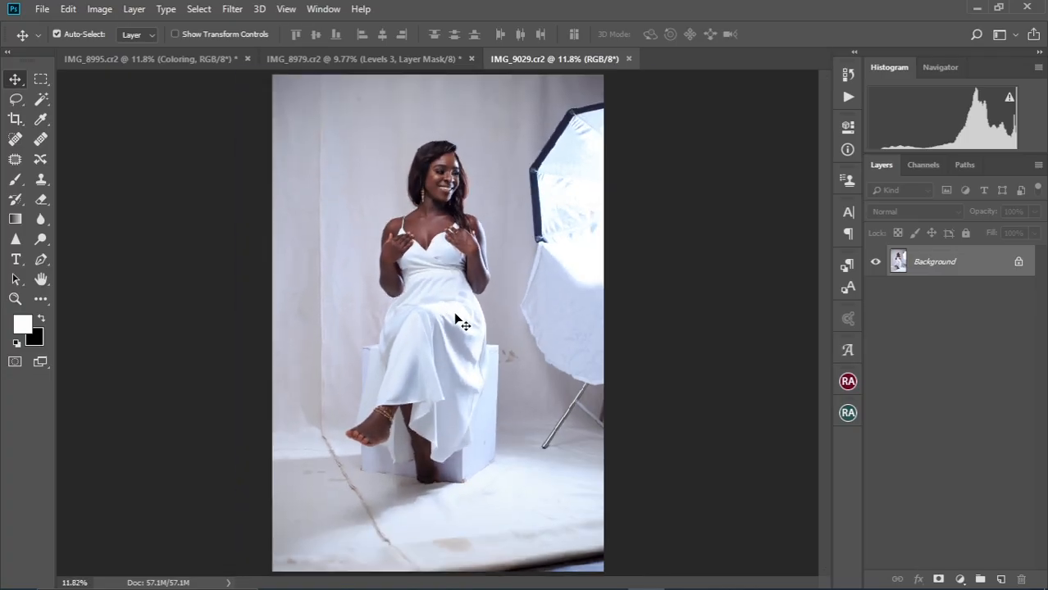
key("ctrl+j")
scroll(337, 255, "up", 5)
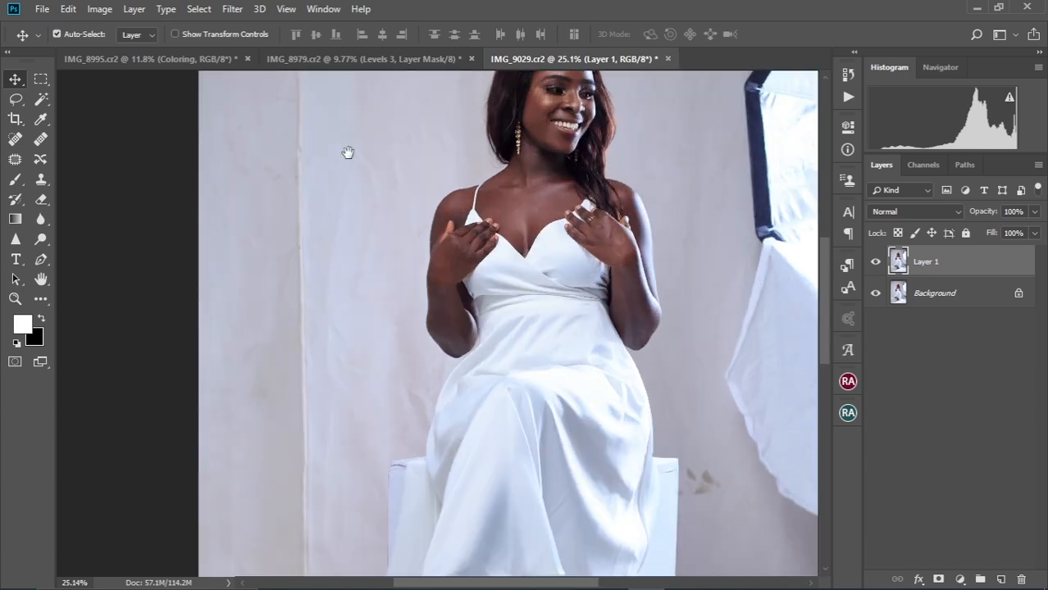
scroll(368, 257, "down", 2)
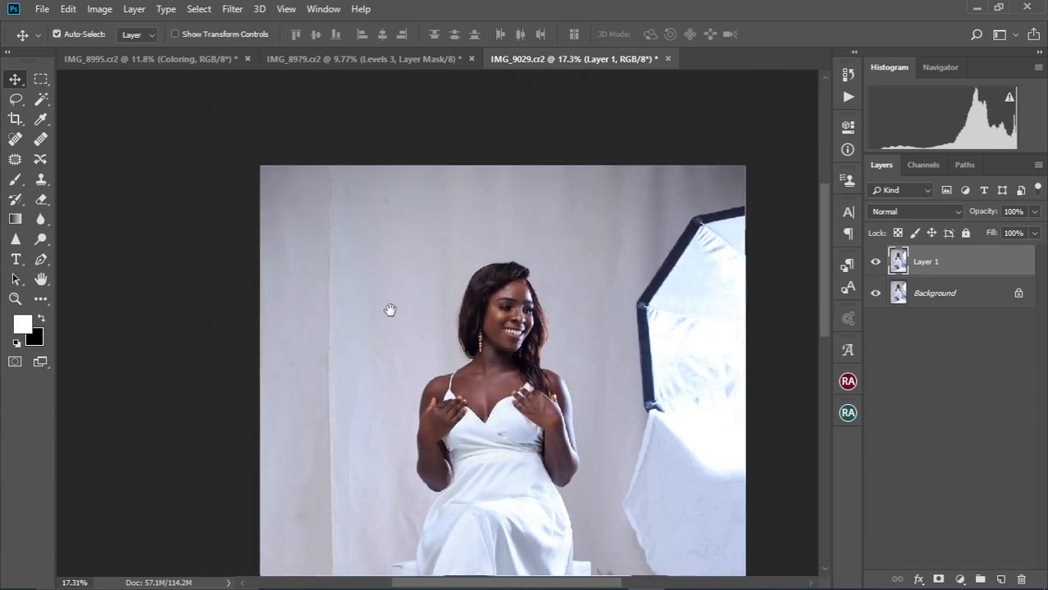
left_click_drag(387, 309, 359, 237)
Patch away the backdrop seam and the diagonal floor seam with clean backdrop
left_click(15, 159)
mouse_move(290, 94)
left_mouse_down()
mouse_move(278, 271)
mouse_move(308, 97)
left_mouse_up()
left_click_drag(370, 214, 369, 80)
left_click_drag(304, 214, 273, 202)
left_click_drag(344, 327, 345, 197)
mouse_move(244, 292)
left_mouse_down()
mouse_move(272, 301)
mouse_move(248, 291)
left_mouse_up()
mouse_move(292, 247)
left_mouse_down()
mouse_move(306, 250)
mouse_move(295, 246)
left_mouse_up()
left_click_drag(345, 327, 342, 231)
mouse_move(228, 290)
left_mouse_down()
mouse_move(272, 290)
mouse_move(229, 280)
left_mouse_up()
left_click_drag(299, 278, 287, 283)
mouse_move(352, 327)
left_mouse_down()
mouse_move(311, 334)
mouse_move(351, 329)
mouse_move(322, 330)
left_mouse_up()
Patch the floor stains, remaining seam and bottom-right floor edge clean
left_click_drag(304, 316, 288, 331)
left_click_drag(380, 381, 341, 323)
mouse_move(341, 323)
left_mouse_down()
mouse_move(339, 355)
mouse_move(346, 324)
left_mouse_up()
mouse_move(353, 348)
left_mouse_down()
mouse_move(381, 330)
mouse_move(387, 285)
left_mouse_up()
mouse_move(325, 359)
left_mouse_down()
mouse_move(209, 370)
mouse_move(316, 364)
left_mouse_up()
mouse_move(255, 347)
left_mouse_down()
mouse_move(271, 341)
mouse_move(361, 360)
left_mouse_up()
left_click_drag(328, 348, 311, 343)
scroll(428, 329, "down", 2)
mouse_move(408, 309)
left_mouse_down()
mouse_move(381, 362)
mouse_move(408, 307)
left_mouse_up()
mouse_move(525, 328)
left_mouse_down()
mouse_move(521, 287)
mouse_move(492, 295)
left_mouse_up()
key("ctrl+d")
Patch the stains on the wall and the small mark beside the box
mouse_move(581, 251)
left_mouse_down()
mouse_move(608, 281)
mouse_move(587, 256)
left_mouse_up()
key("ctrl+d")
key("ctrl+0")
scroll(526, 359, "up", 8)
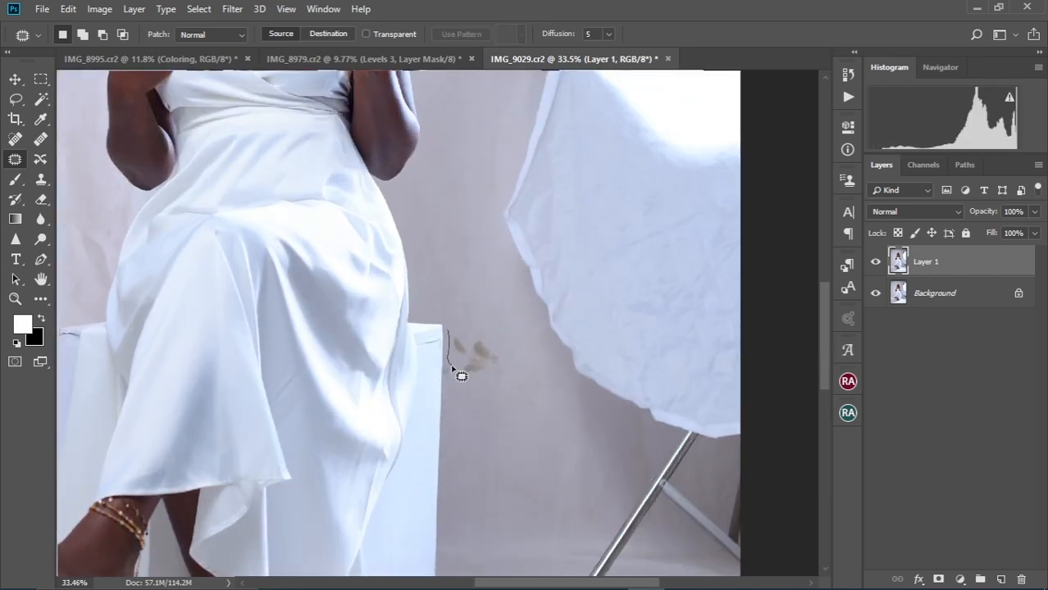
left_click_drag(452, 362, 456, 367)
mouse_move(464, 396)
left_mouse_down()
mouse_move(482, 371)
mouse_move(464, 392)
left_mouse_up()
mouse_move(444, 362)
left_mouse_down()
mouse_move(456, 349)
mouse_move(479, 385)
left_mouse_up()
key("ctrl+d")
key("ctrl+0")
scroll(549, 216, "up", 8)
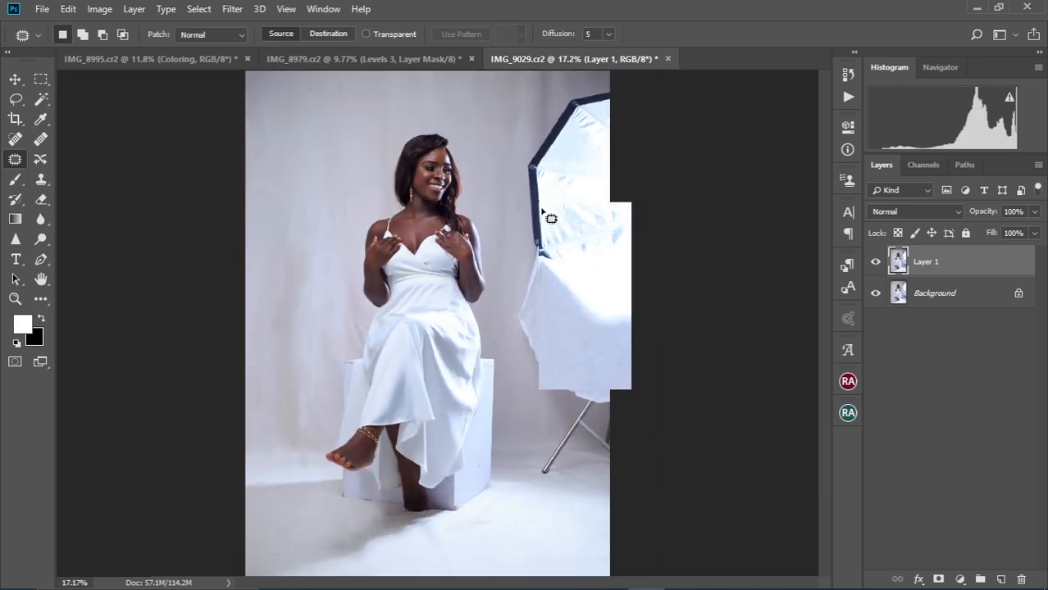
Patch the top wall strip, then outline the right-hand softbox and stand
mouse_move(519, 121)
left_mouse_down()
mouse_move(530, 277)
mouse_move(544, 125)
left_mouse_up()
key("ctrl+d")
mouse_move(534, 141)
left_mouse_down()
mouse_move(463, 131)
mouse_move(513, 123)
left_mouse_up()
left_click_drag(490, 184, 541, 198)
key("ctrl+d")
scroll(533, 222, "down", 8)
scroll(507, 296, "up", 2)
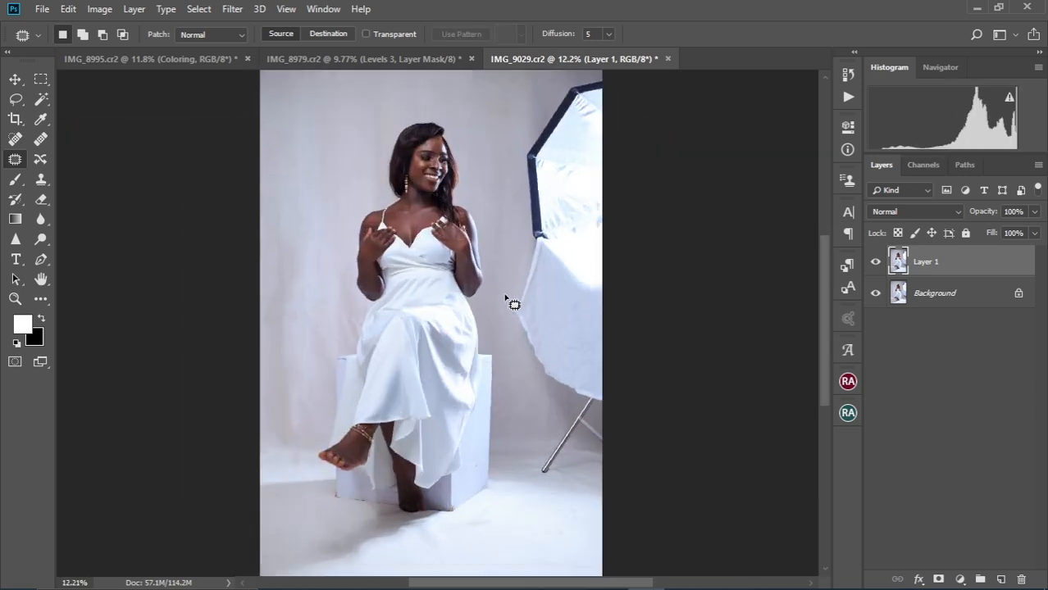
scroll(542, 231, "down", 2)
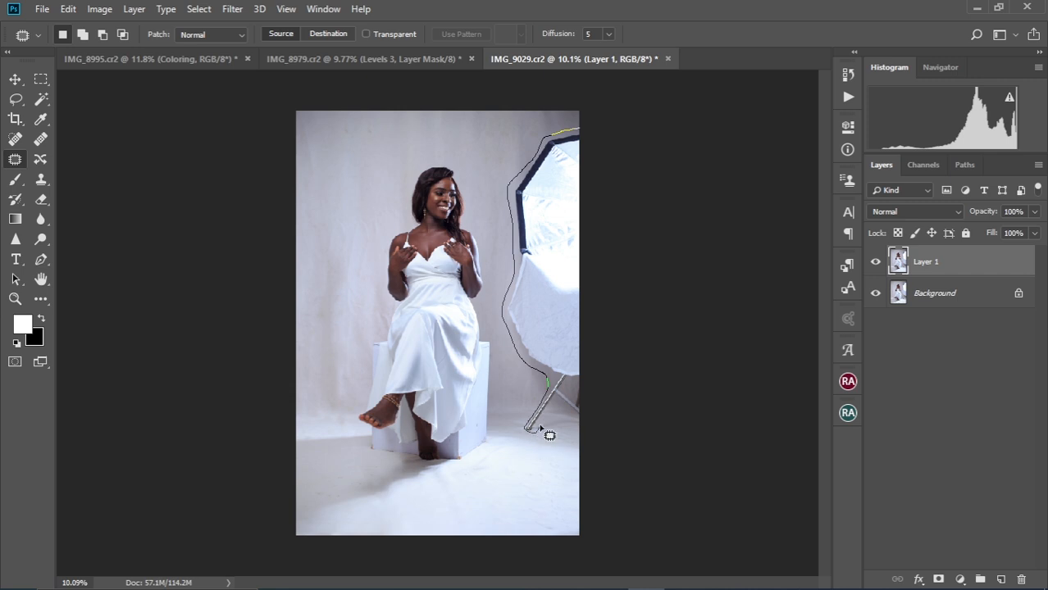
mouse_move(615, 377)
left_mouse_down()
mouse_move(620, 126)
mouse_move(611, 133)
left_mouse_up()
Content-Aware Fill the softbox and stand selection, then deselect
key("l")
right_click(538, 231)
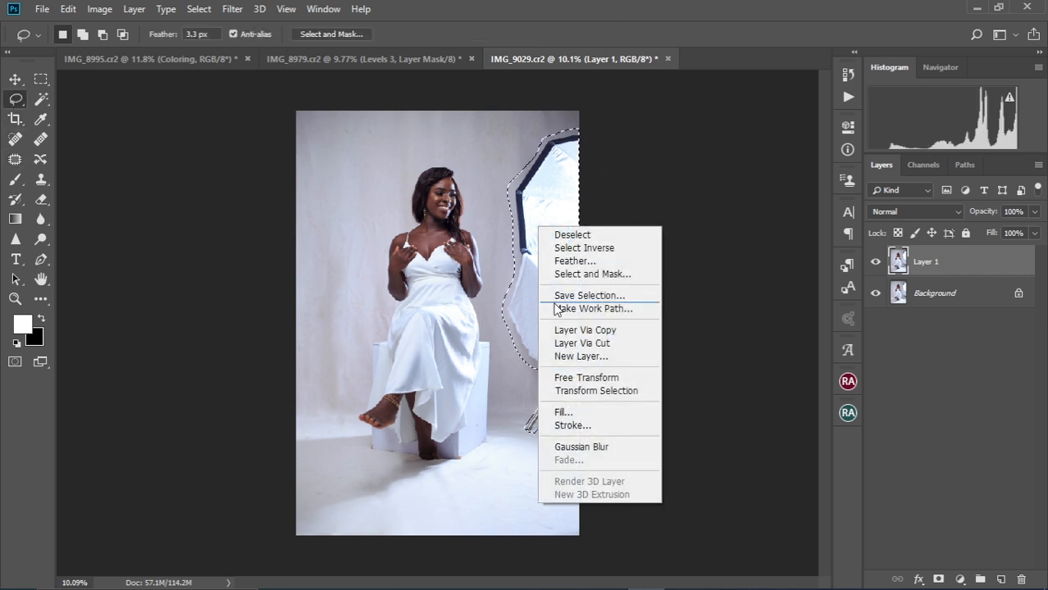
left_click(572, 414)
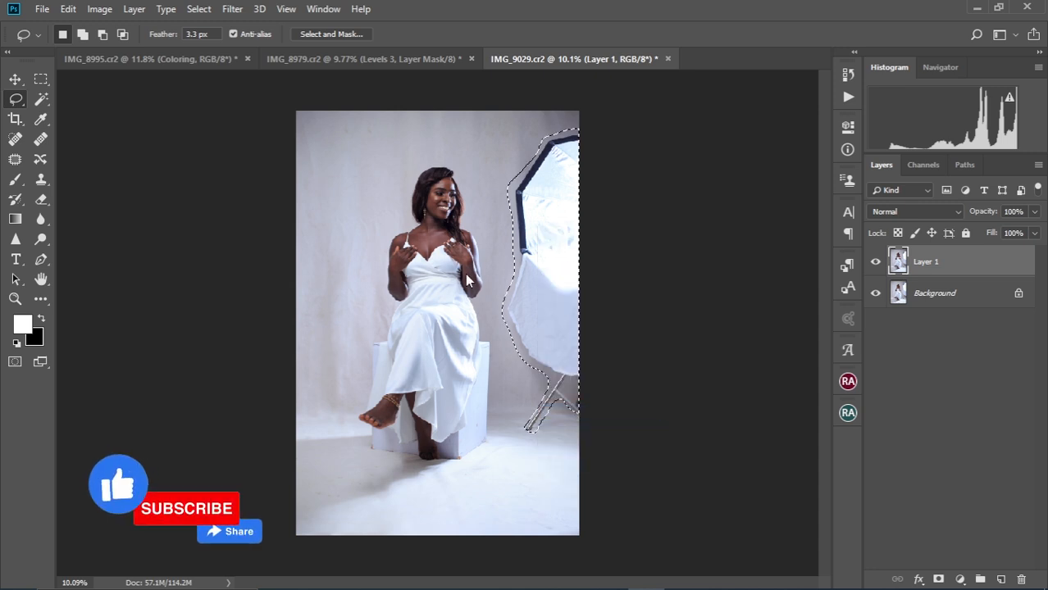
left_click(621, 147)
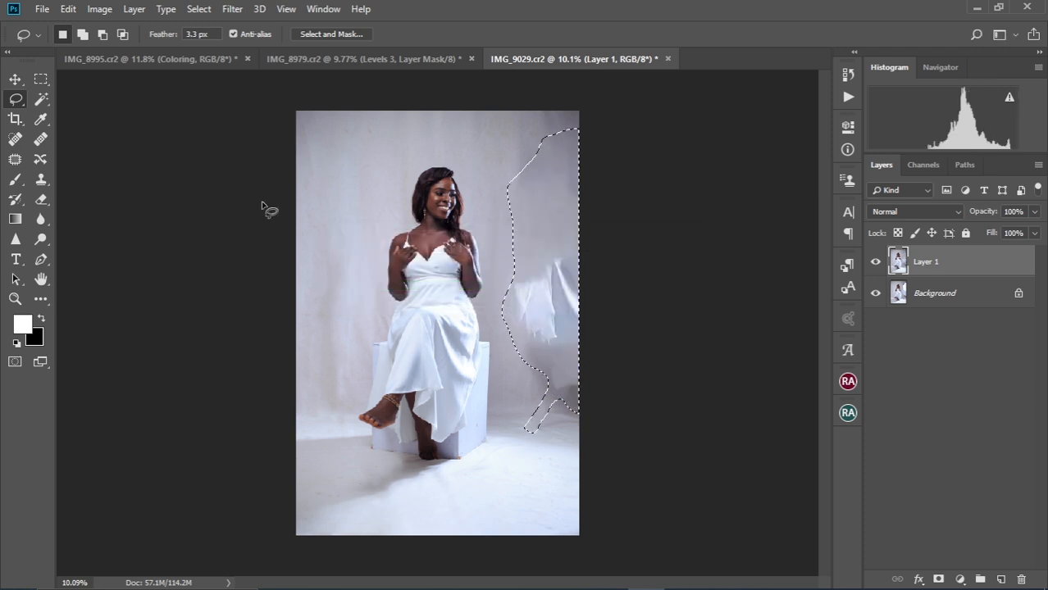
key("ctrl+d")
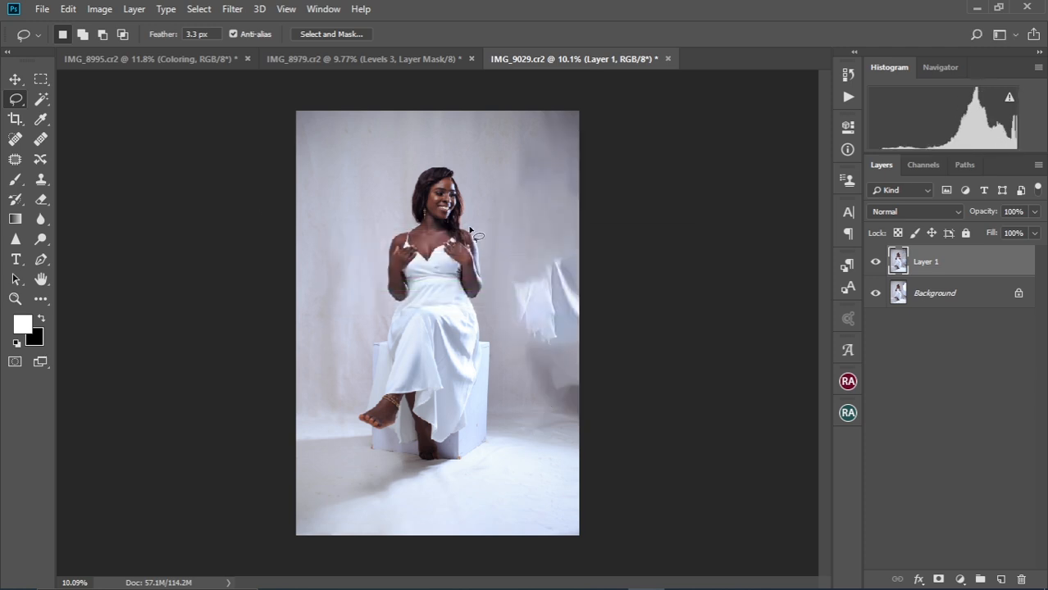
left_click(14, 161)
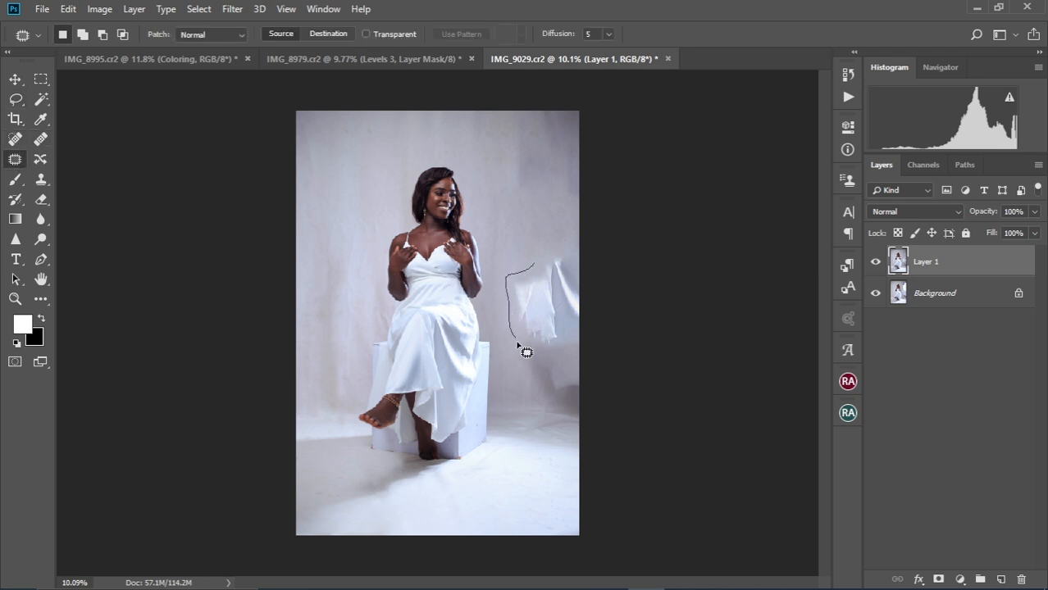
Patch the upper and lower white softbox remnants with clean backdrop
left_click_drag(607, 261, 533, 264)
mouse_move(554, 326)
left_mouse_down()
mouse_move(541, 311)
mouse_move(541, 246)
left_mouse_up()
mouse_move(526, 354)
left_mouse_down()
mouse_move(596, 361)
mouse_move(528, 355)
left_mouse_up()
left_click_drag(553, 379, 523, 262)
key("ctrl+d")
Patch the dark backdrop blotches at the upper, top and lower right
mouse_move(505, 131)
left_mouse_down()
mouse_move(589, 157)
mouse_move(510, 127)
left_mouse_up()
left_click_drag(547, 180, 503, 182)
mouse_move(507, 109)
left_mouse_down()
mouse_move(541, 162)
mouse_move(525, 104)
left_mouse_up()
left_click_drag(553, 135, 516, 139)
mouse_move(540, 397)
left_mouse_down()
mouse_move(551, 418)
mouse_move(544, 395)
left_mouse_up()
key("ctrl+d")
On a new empty layer, clone-stamp the damaged box corner and bottom edge clean
scroll(388, 327, "up", 1)
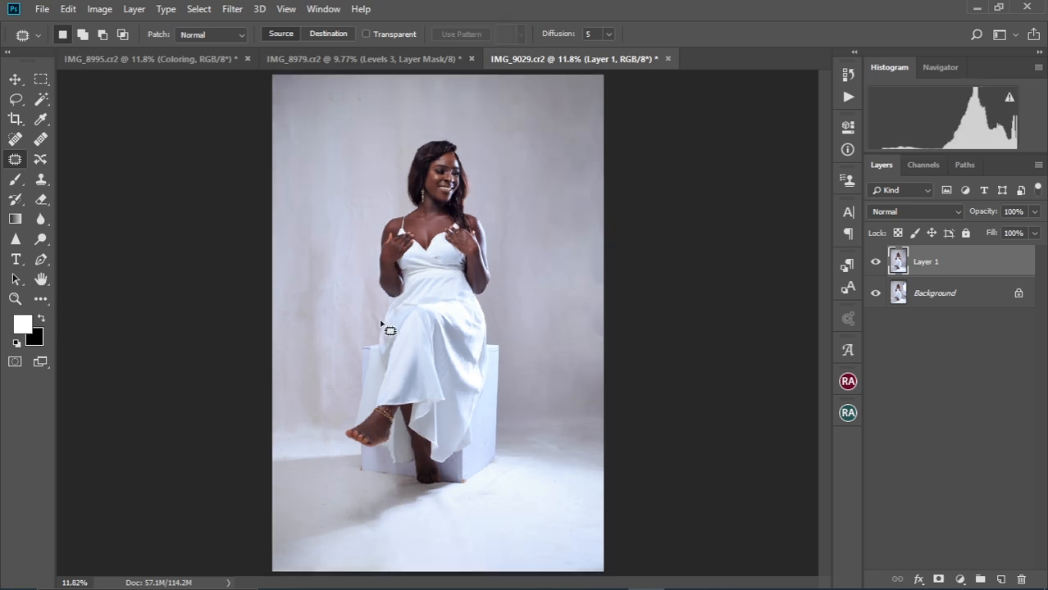
scroll(449, 466, "up", 7)
left_click_drag(446, 383, 430, 293)
scroll(484, 424, "up", 4)
key("ctrl+alt+shift+n")
left_click(41, 180)
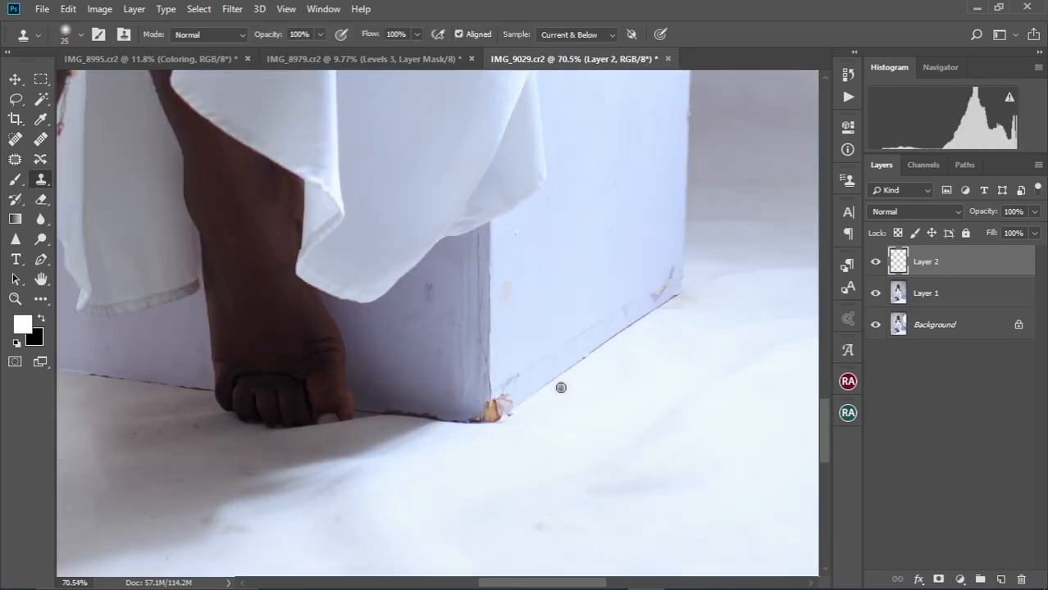
left_click(560, 386, "alt")
left_click_drag(671, 285, 647, 302)
left_click_drag(510, 400, 491, 413)
Clone away the wall smudge, then toggle Layer 2's visibility to compare
scroll(439, 368, "up", 2)
left_click(383, 323, "alt")
left_click_drag(426, 274, 430, 300)
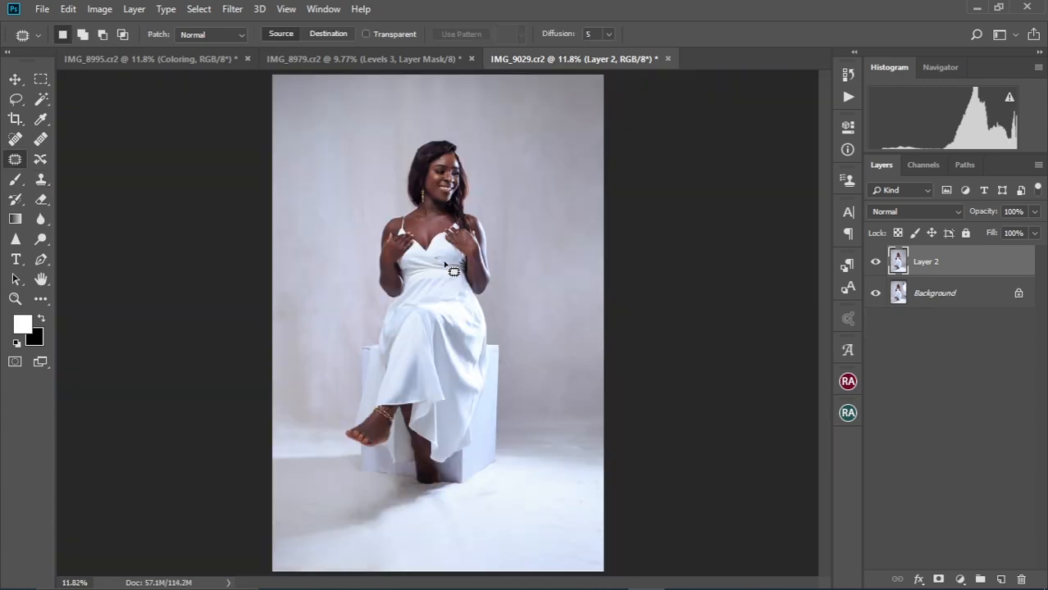
scroll(461, 283, "down", 1)
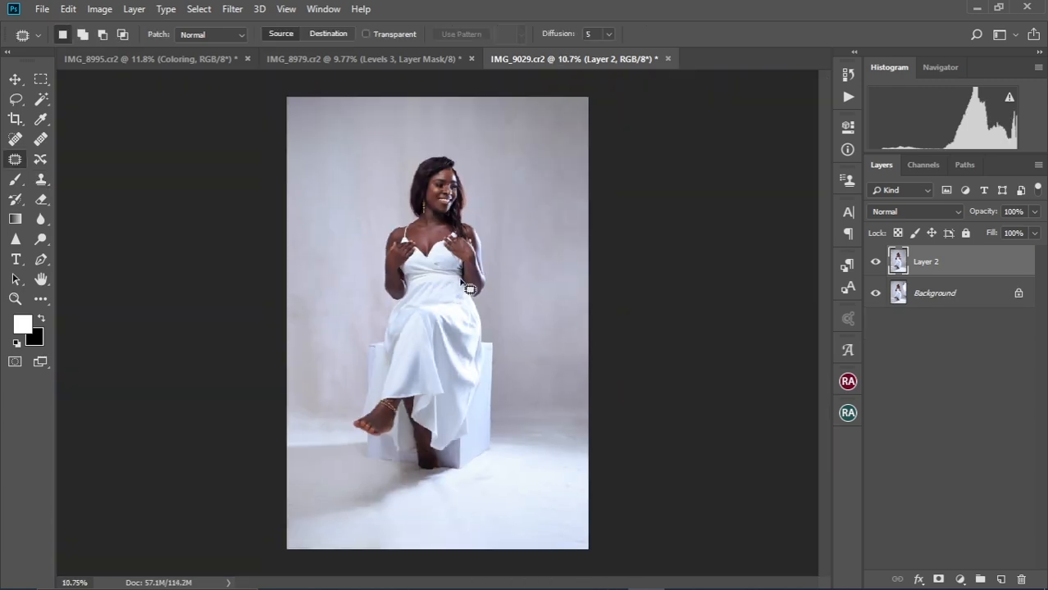
left_click(875, 261)
left_click(876, 262)
left_click(849, 97)
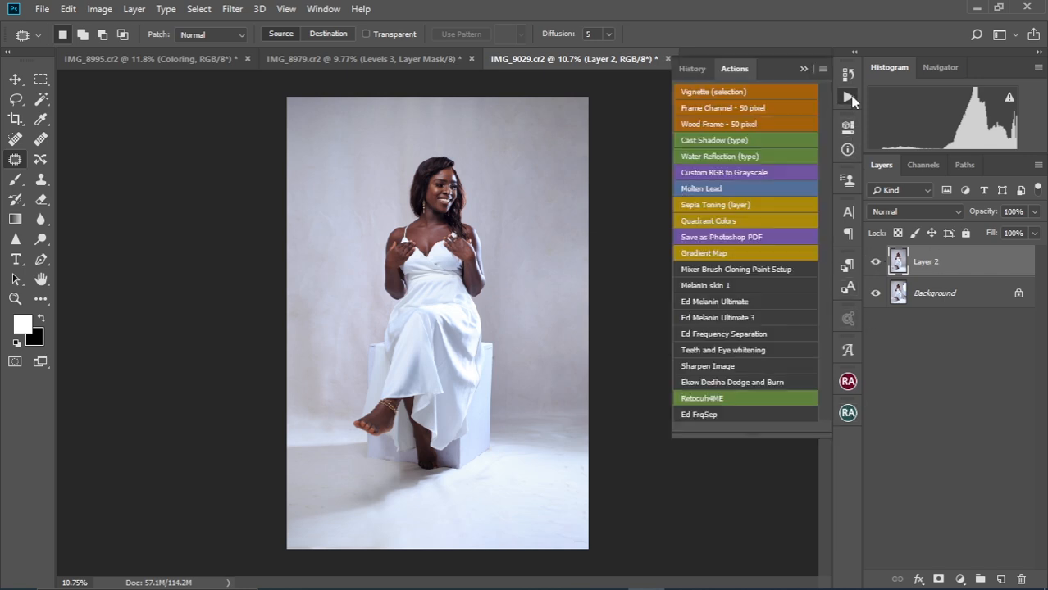
Play the Ed FrqSep action with a 3.5 px Gaussian Blur to build the frequency-separation layers
left_click(720, 415)
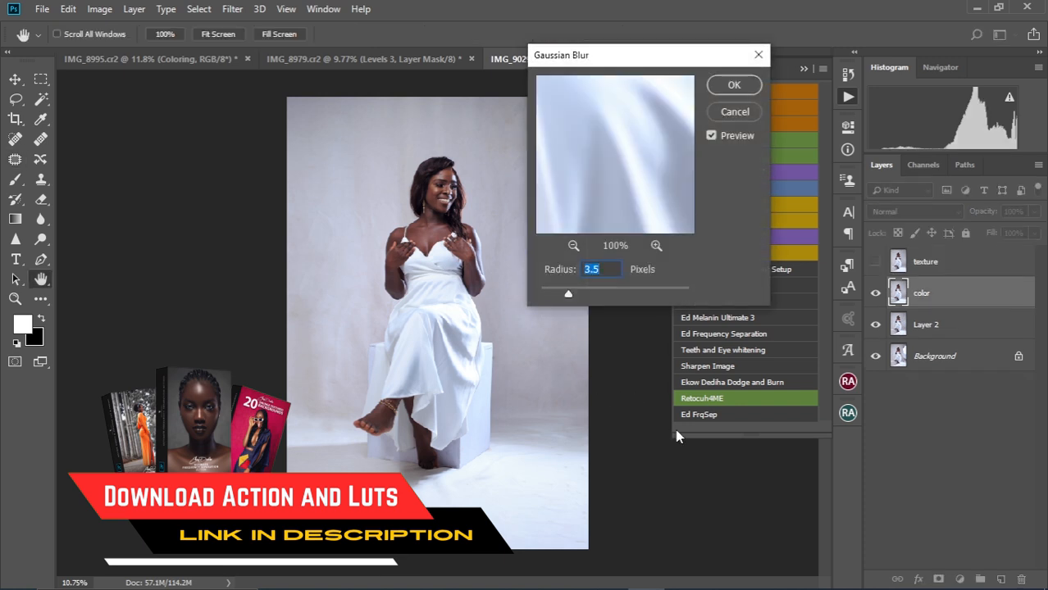
left_click(723, 91)
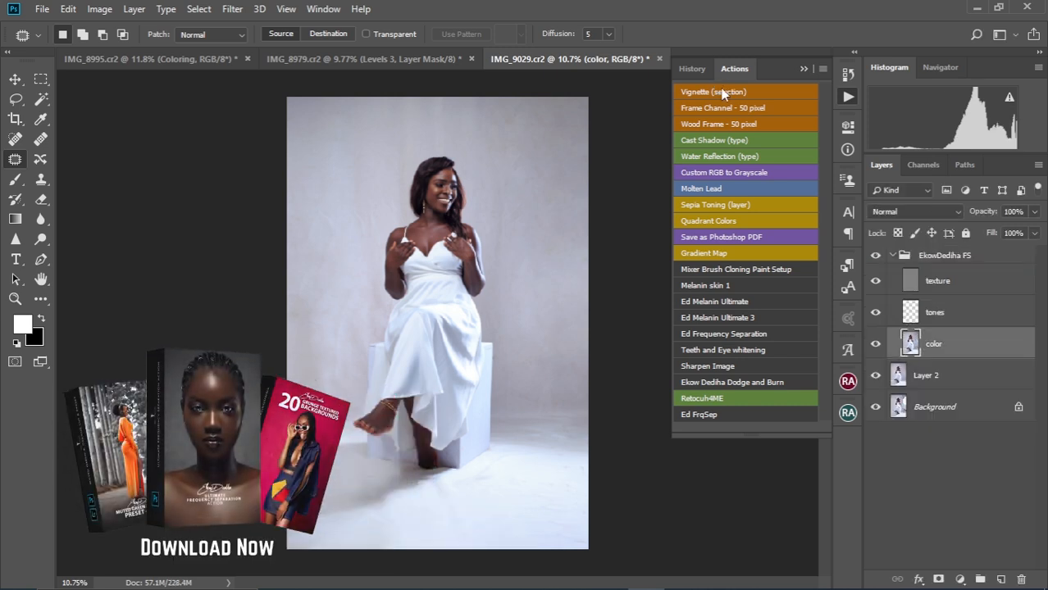
left_click(804, 69)
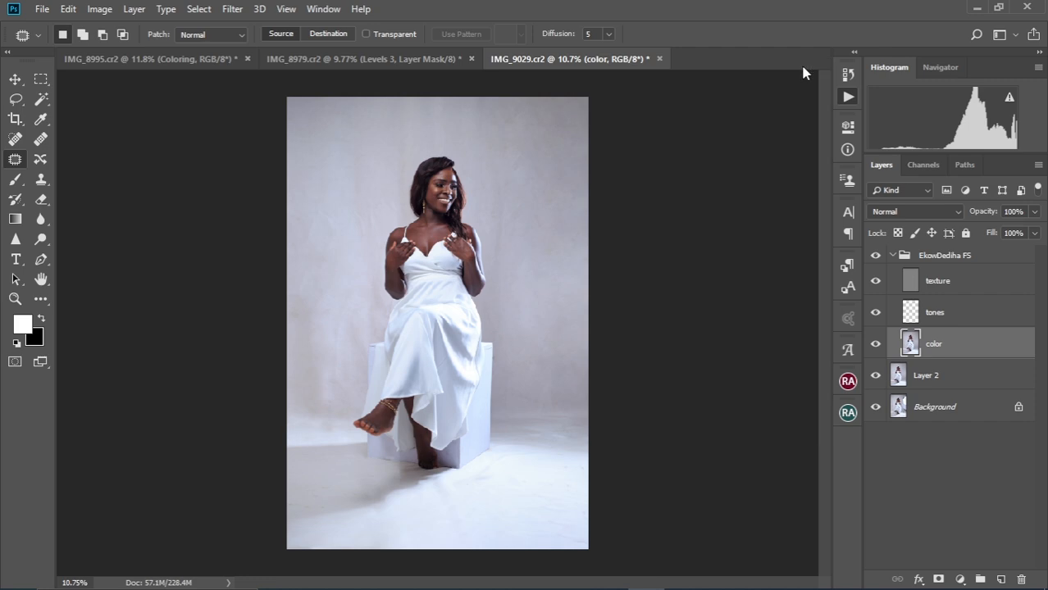
Patch the forehead skin near the hairline on the texture layer, then select the color layer and Mixer Brush
scroll(443, 223, "up", 10)
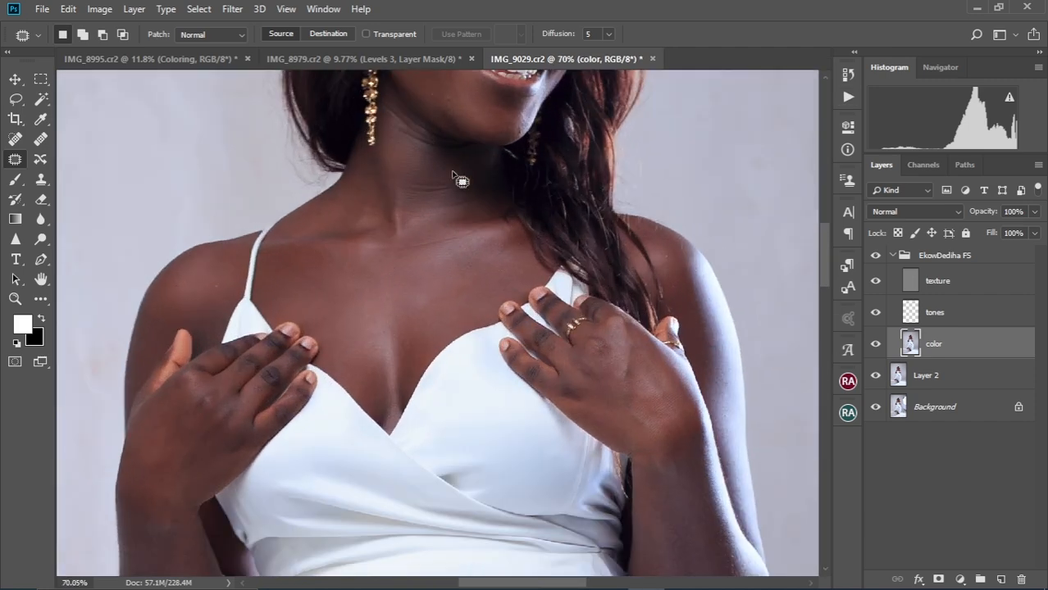
scroll(496, 229, "up", 5)
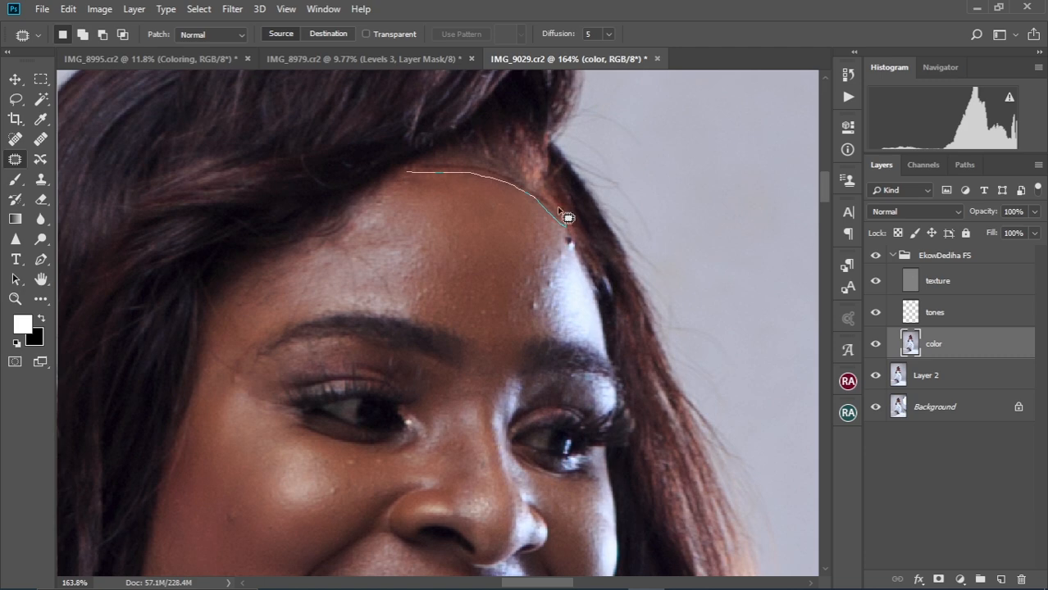
mouse_move(486, 170)
left_mouse_down()
mouse_move(459, 173)
mouse_move(479, 215)
left_mouse_up()
key("alt+bracketright")
key("ctrl+d")
scroll(533, 303, "up", 1)
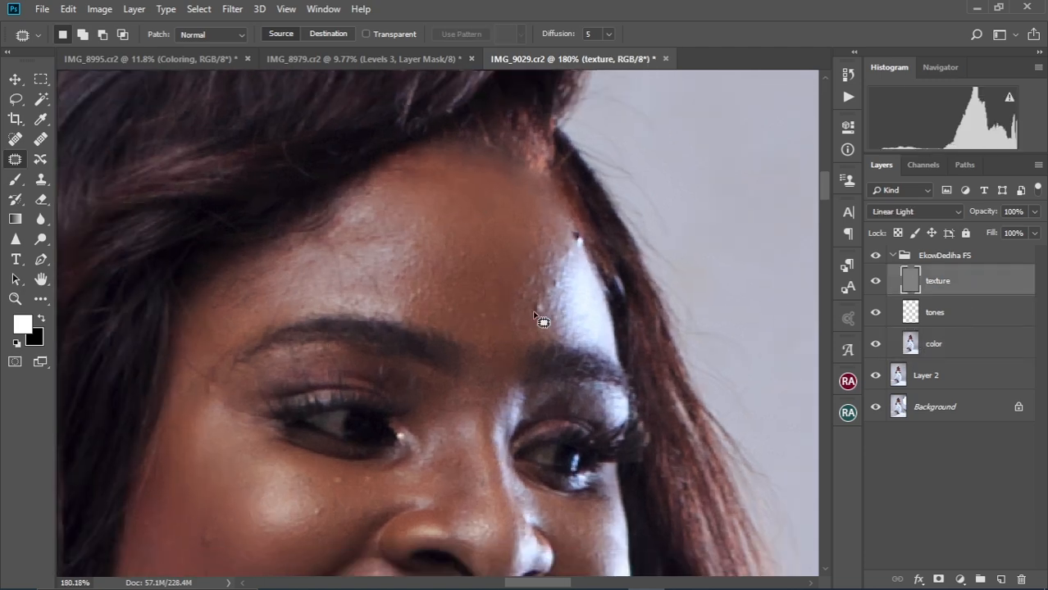
key("alt+bracketleft")
key("alt+bracketleft")
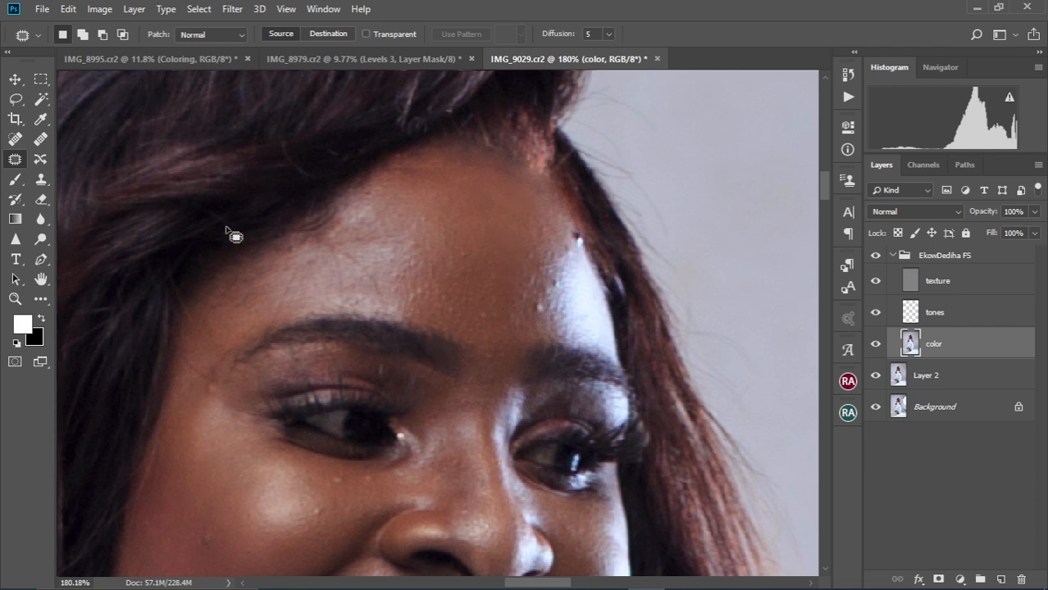
left_click(41, 300)
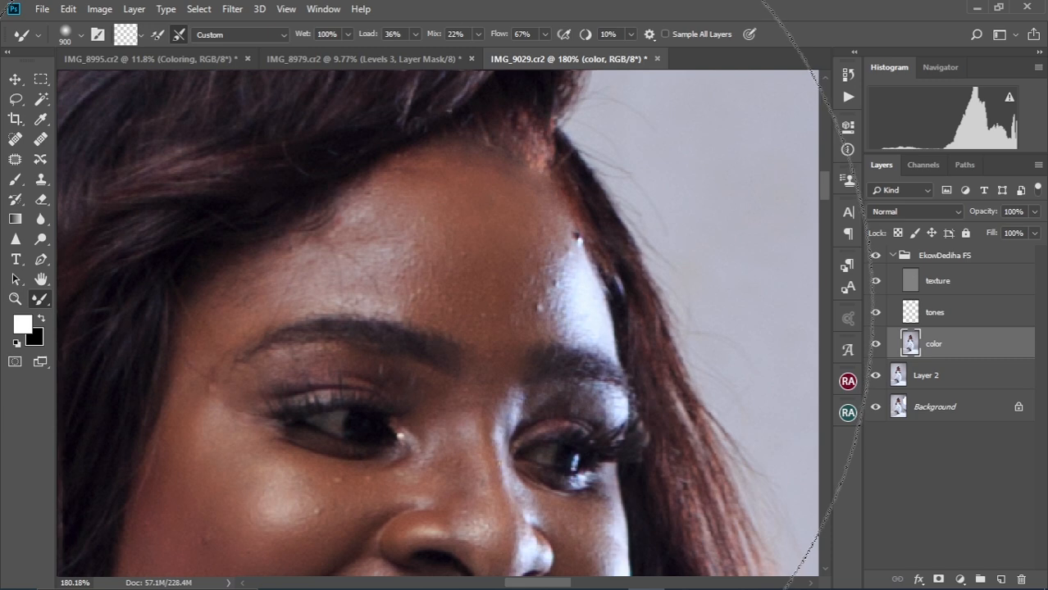
Blend the facial skin around the brow, smile and eyes, shrinking the Mixer Brush from 200 to 90
key("bracketleft")
key("bracketleft")
key("bracketleft")
key("bracketleft")
key("bracketleft")
key("bracketleft")
key("bracketleft")
key("bracketleft")
key("bracketleft")
key("bracketleft")
key("bracketleft")
key("bracketleft")
key("bracketleft")
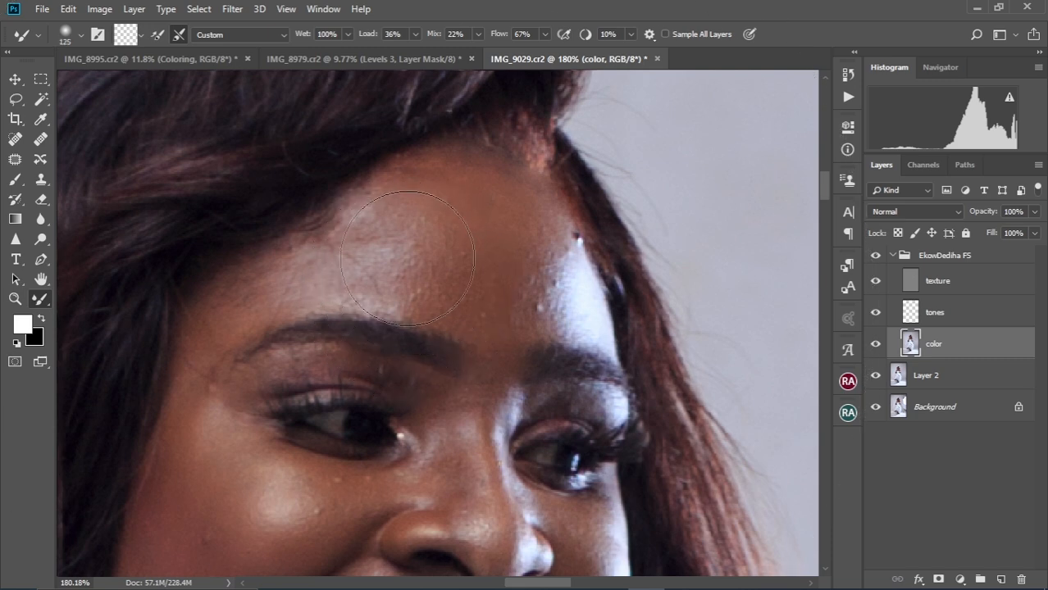
key("bracketleft")
key("bracketleft")
key("bracketleft")
key("bracketleft")
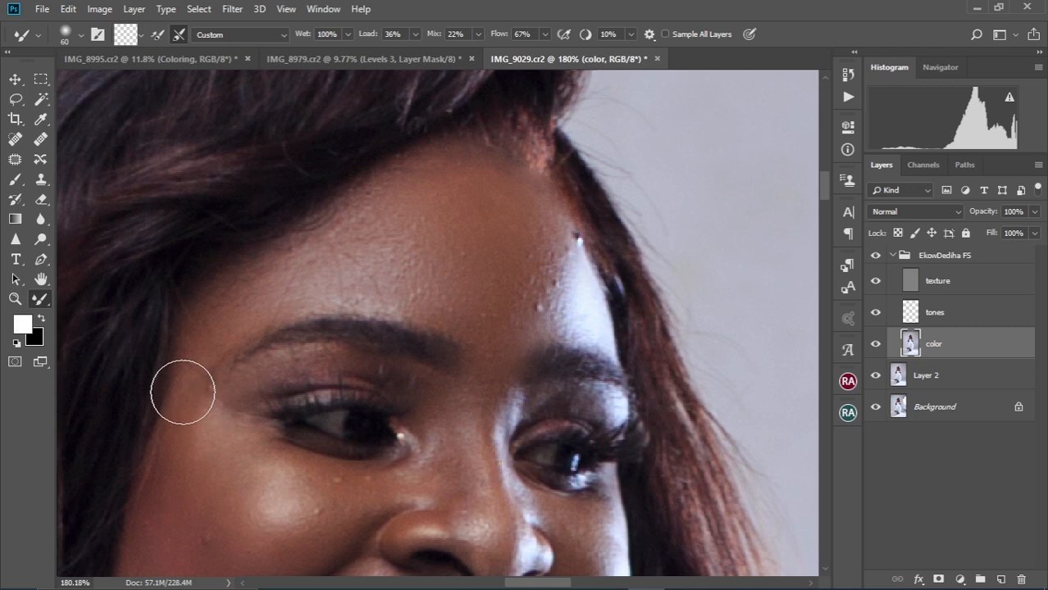
key("bracketleft")
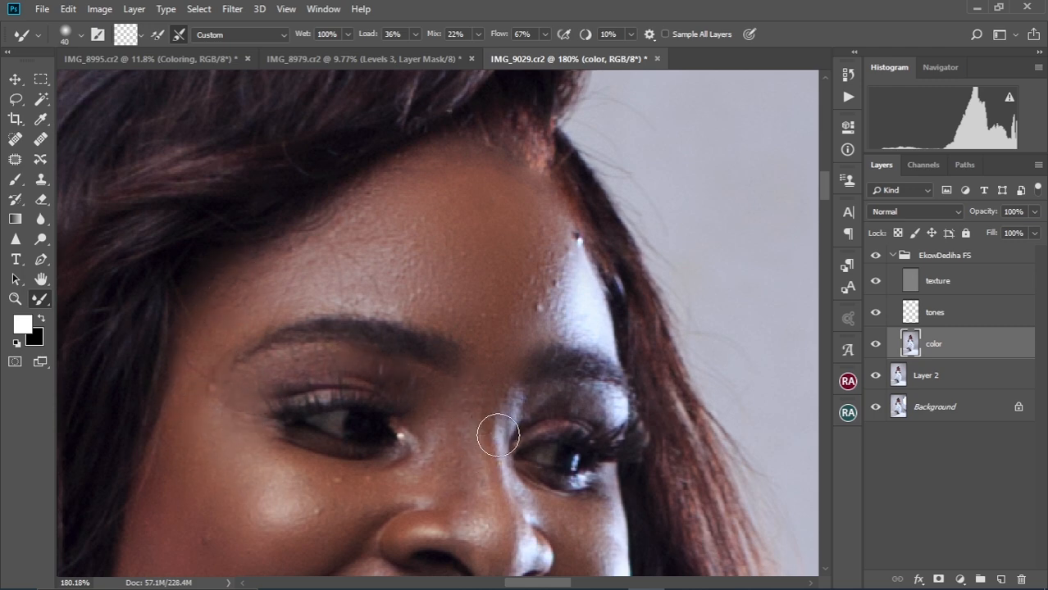
key("bracketright")
key("bracketright")
key("bracketright")
scroll(312, 336, "down", 4)
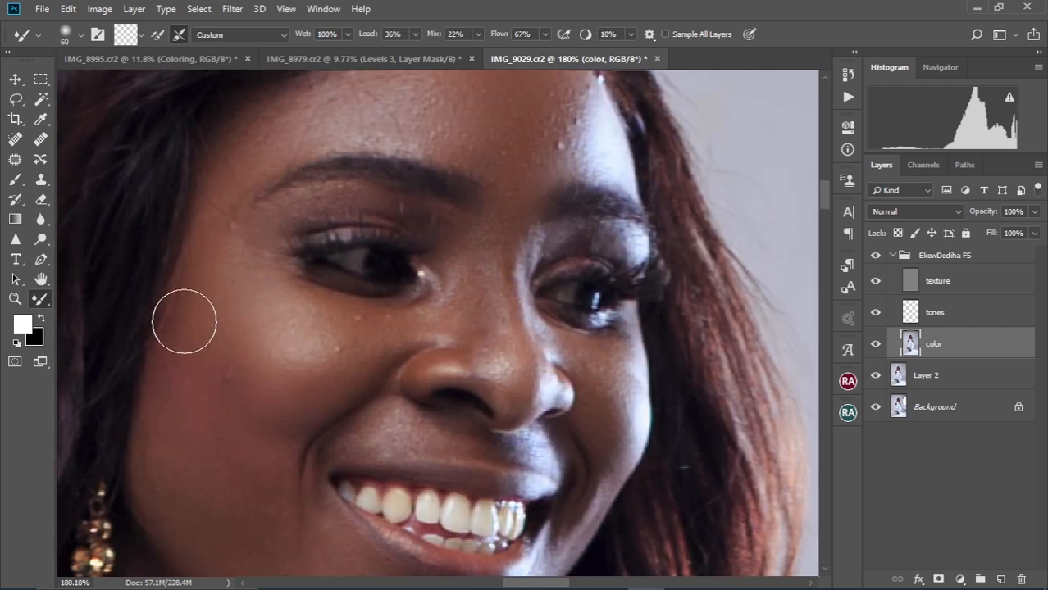
key("bracketleft")
key("bracketleft")
key("bracketleft")
key("bracketleft")
key("bracketleft")
key("bracketleft")
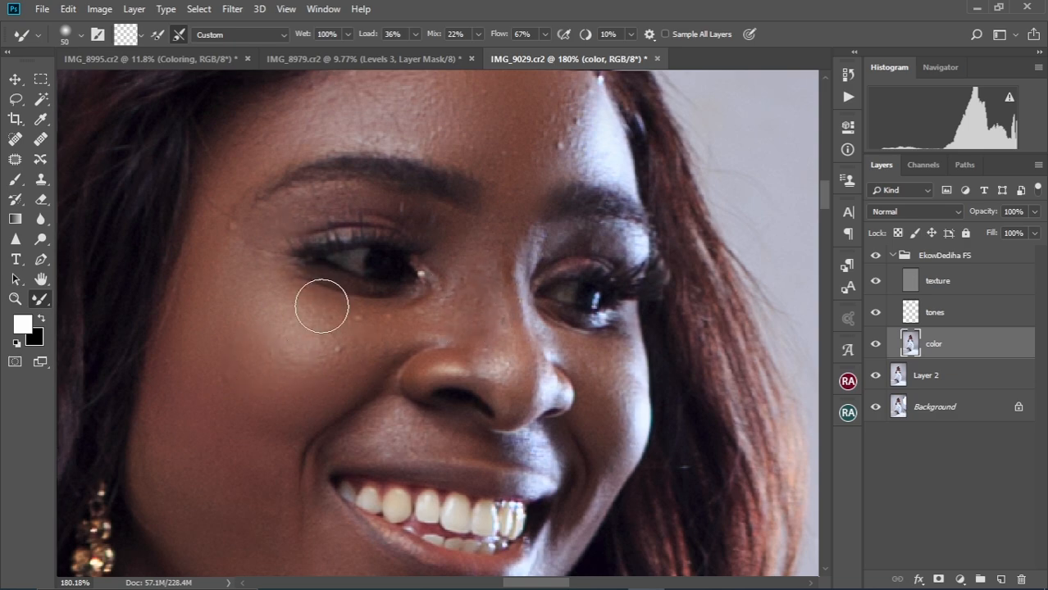
scroll(321, 328, "down", 3)
key("bracketright")
key("bracketright")
key("bracketright")
scroll(311, 351, "down", 3)
scroll(417, 211, "up", 3)
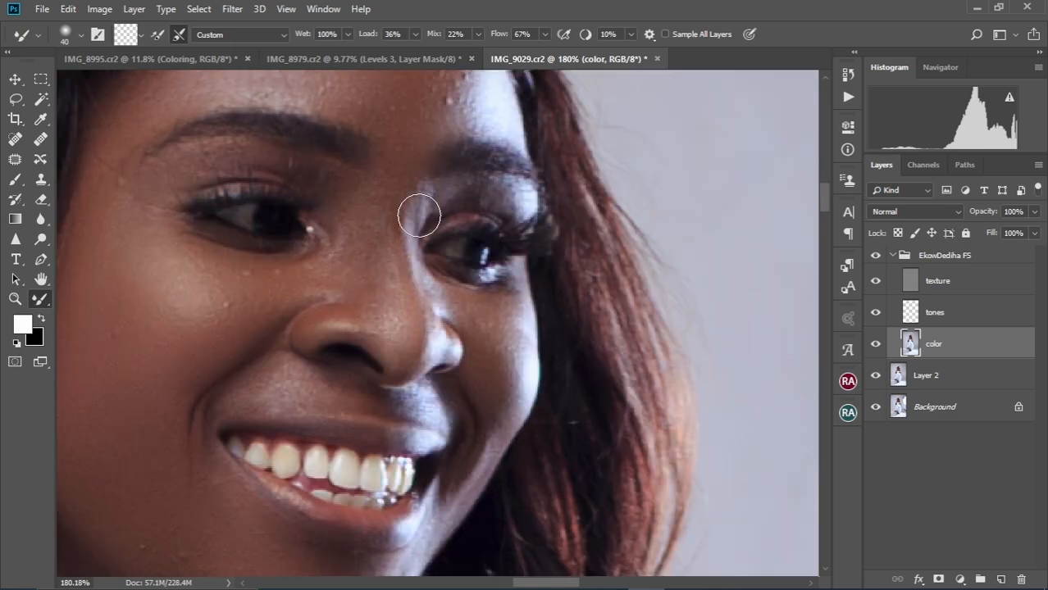
key("bracketleft")
key("bracketleft")
key("bracketleft")
scroll(466, 215, "up", 2)
left_click_drag(393, 492, 418, 271)
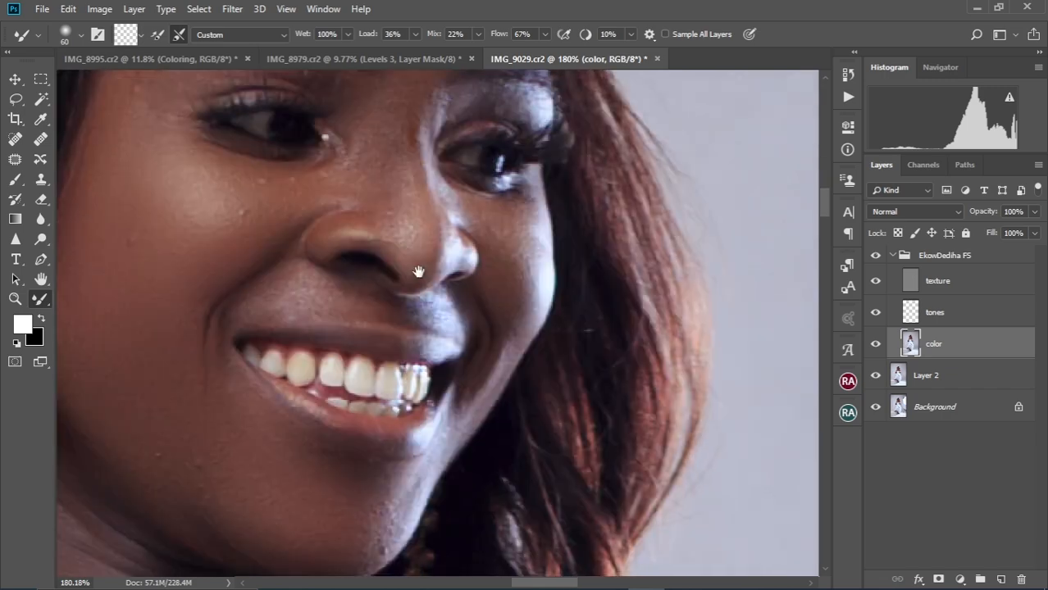
scroll(334, 377, "down", 6)
scroll(332, 394, "up", 6)
key("bracketright")
key("bracketright")
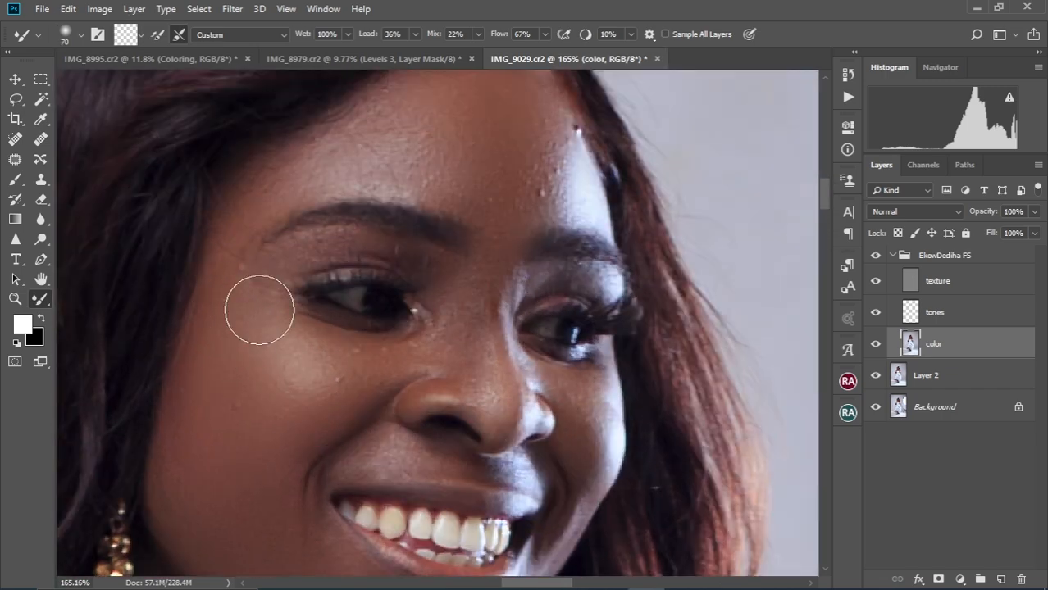
key("bracketleft")
key("bracketleft")
key("bracketleft")
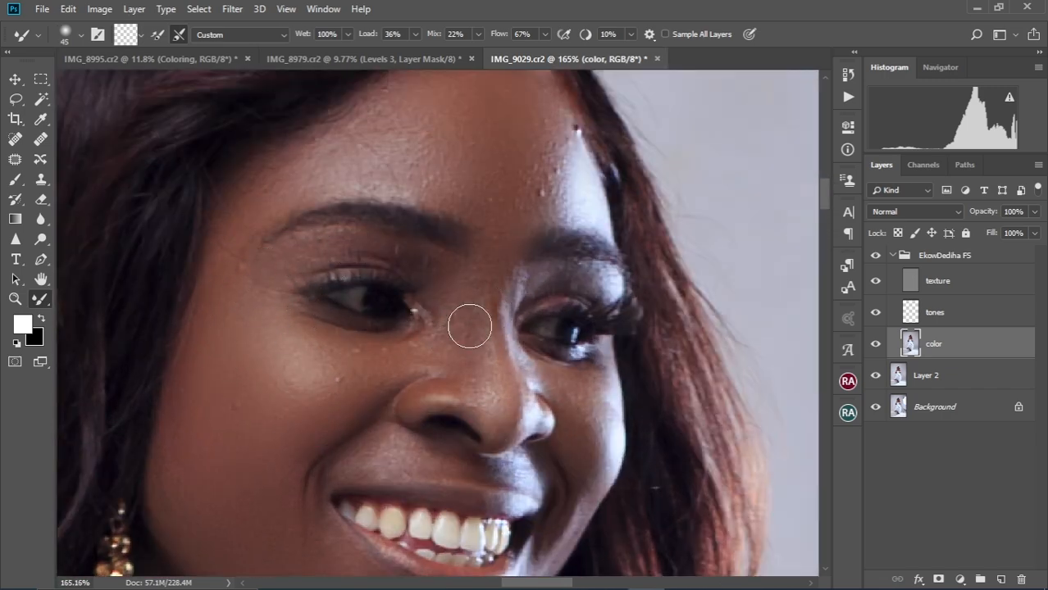
scroll(469, 326, "down", 5)
scroll(283, 400, "up", 4)
key("bracketright")
key("bracketright")
key("bracketright")
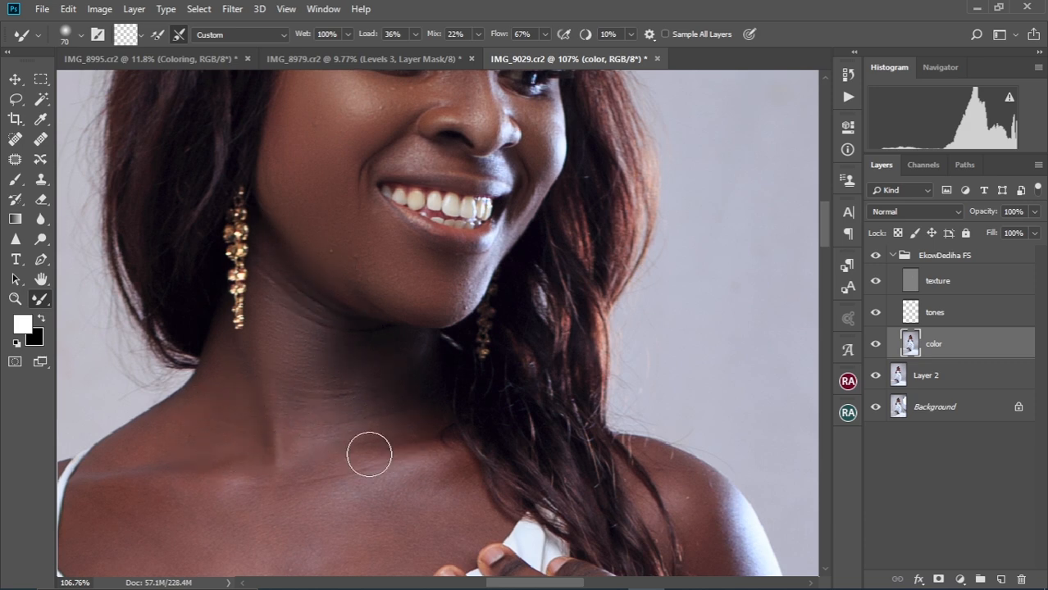
Blend the skin tones across the neck, chest, left hand and arms
left_click_drag(305, 501, 369, 399)
key("bracketright")
left_click_drag(507, 374, 491, 393)
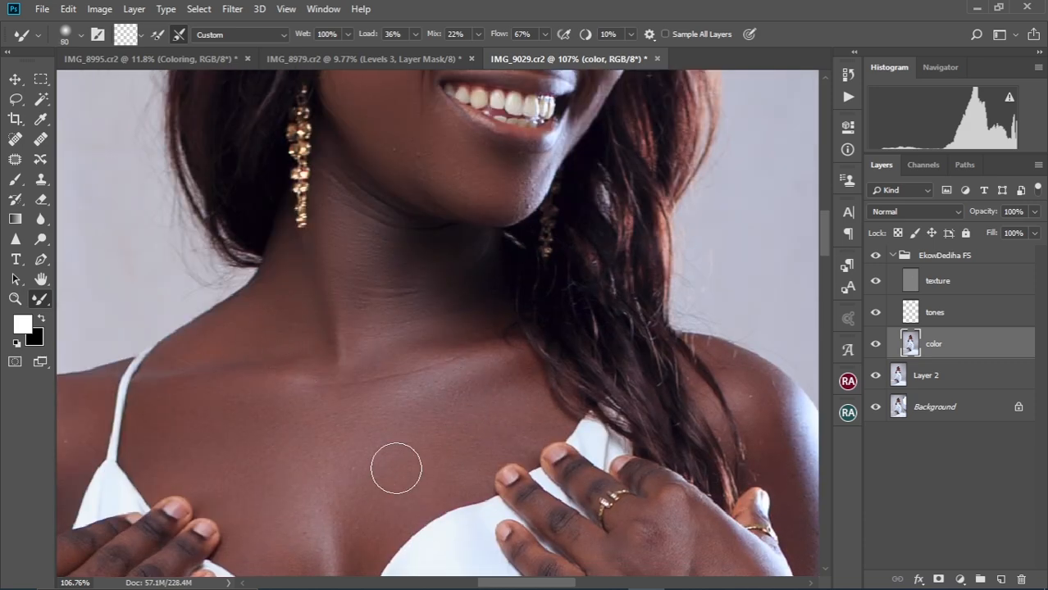
key("bracketright")
key("bracketright")
left_click_drag(356, 514, 431, 416)
key("bracketleft")
key("bracketleft")
key("bracketleft")
key("bracketleft")
key("bracketright")
key("bracketright")
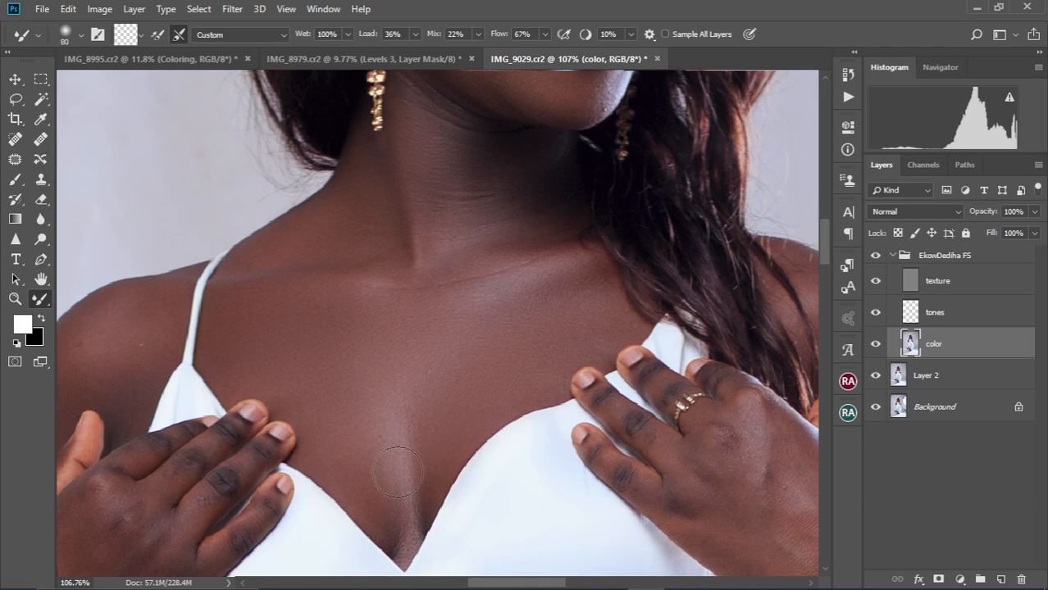
scroll(460, 454, "down", 14)
scroll(470, 380, "up", 11)
key("bracketright")
key("bracketright")
scroll(441, 440, "down", 1)
left_click_drag(441, 439, 558, 178)
key("bracketleft")
key("bracketleft")
key("bracketleft")
key("bracketleft")
key("bracketleft")
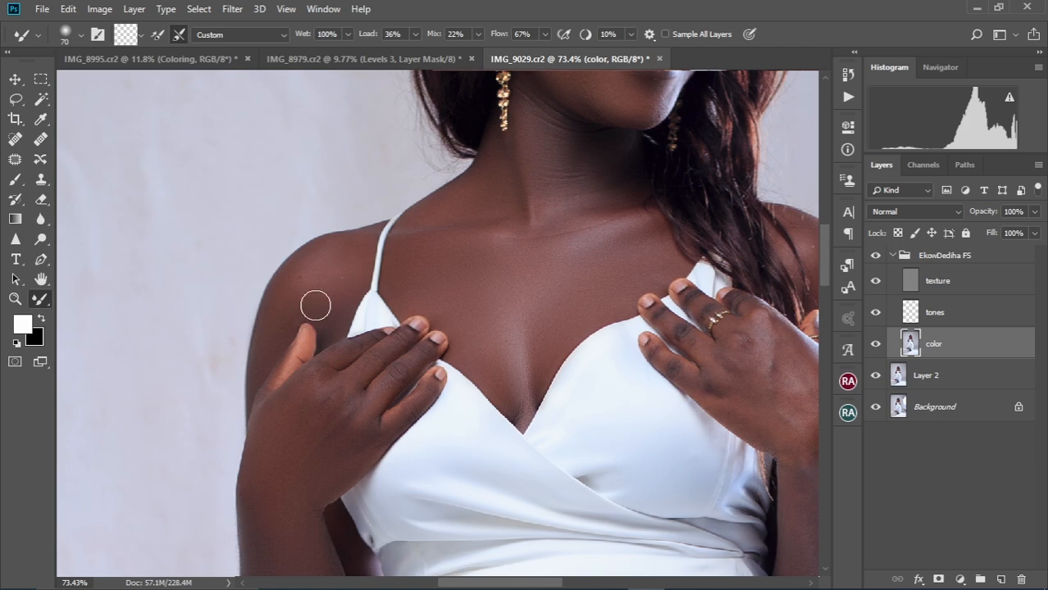
scroll(313, 344, "down", 3)
mouse_move(298, 508)
left_mouse_down()
mouse_move(330, 359)
mouse_move(241, 306)
left_mouse_up()
key("bracketright")
key("bracketright")
key("bracketright")
key("bracketright")
key("bracketleft")
key("bracketleft")
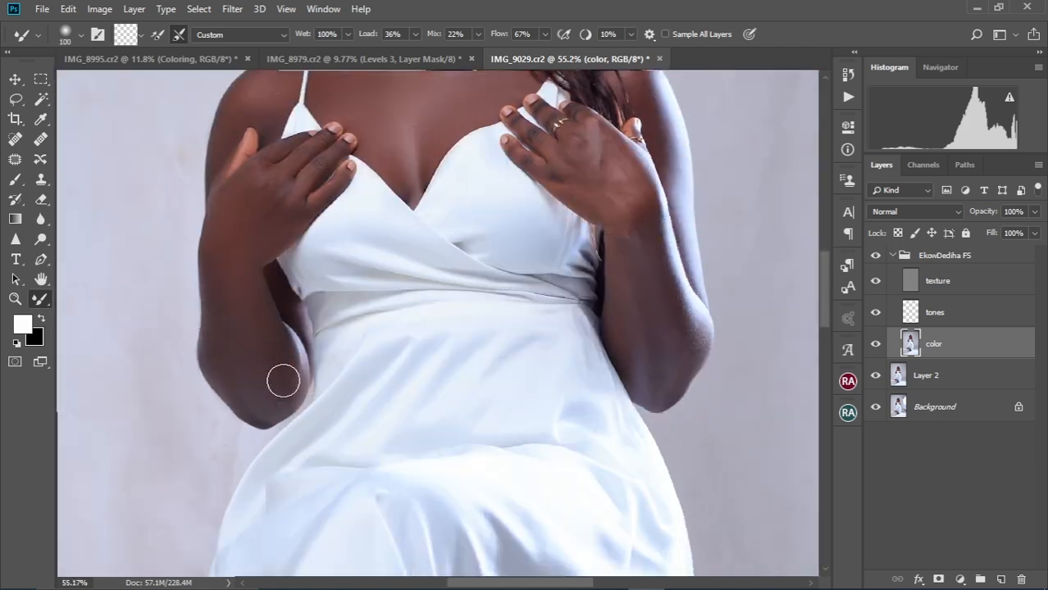
Even out the skin on the right hand with a larger blending brush
left_click_drag(577, 132, 380, 262)
scroll(349, 272, "up", 5)
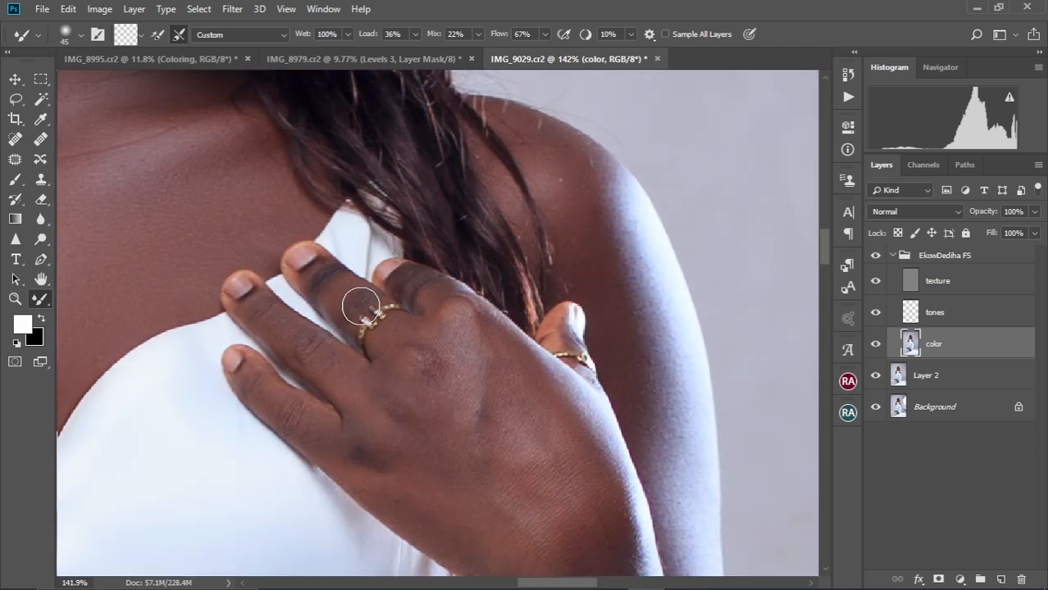
key("bracketright")
key("bracketright")
key("bracketright")
key("bracketright")
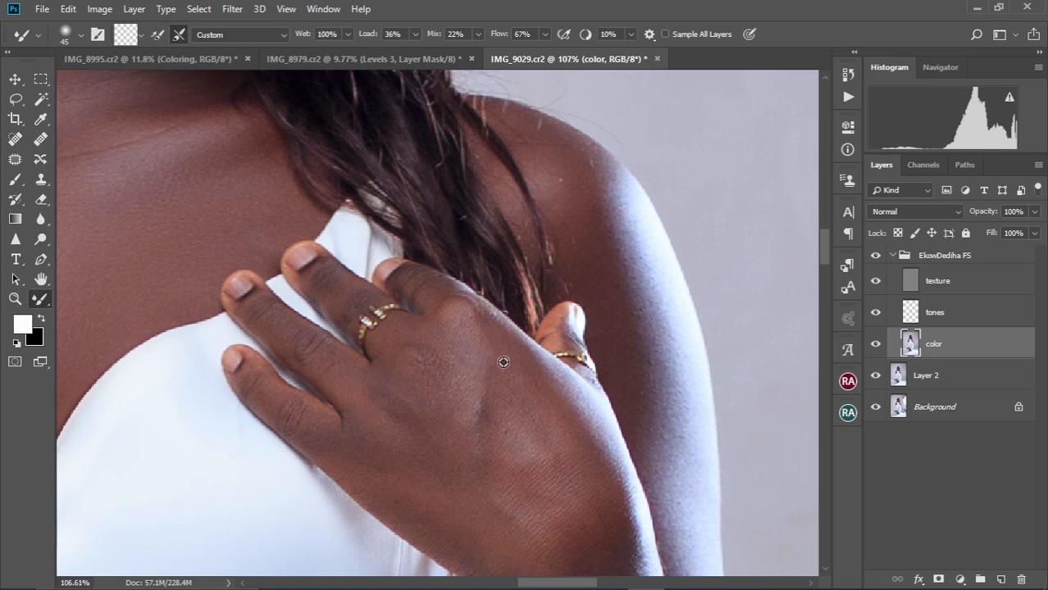
scroll(503, 362, "down", 2)
key("bracketright")
key("bracketright")
key("bracketright")
scroll(449, 267, "down", 2)
scroll(336, 425, "down", 5)
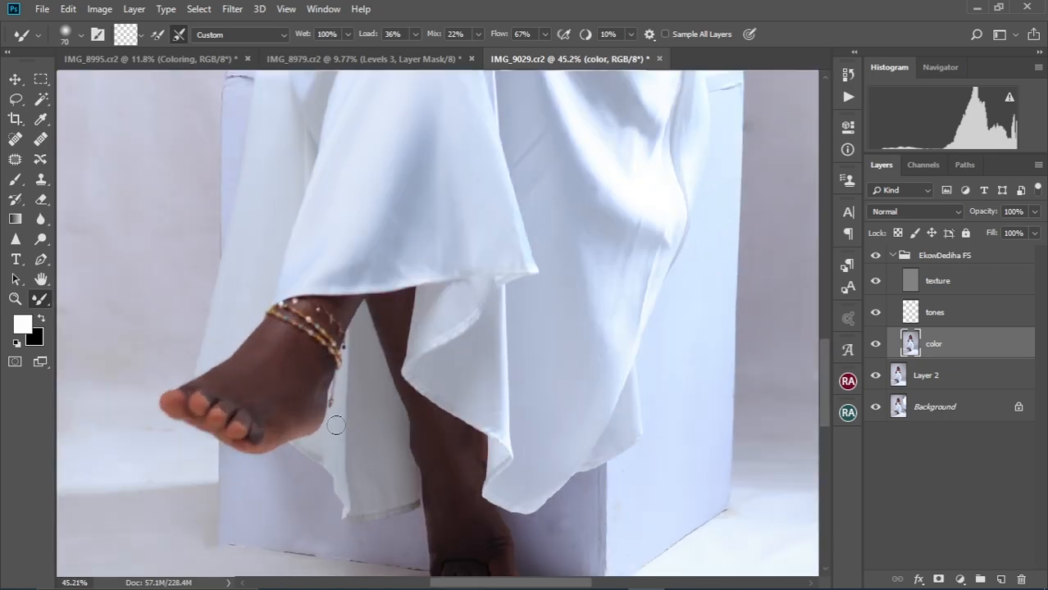
scroll(250, 389, "up", 2)
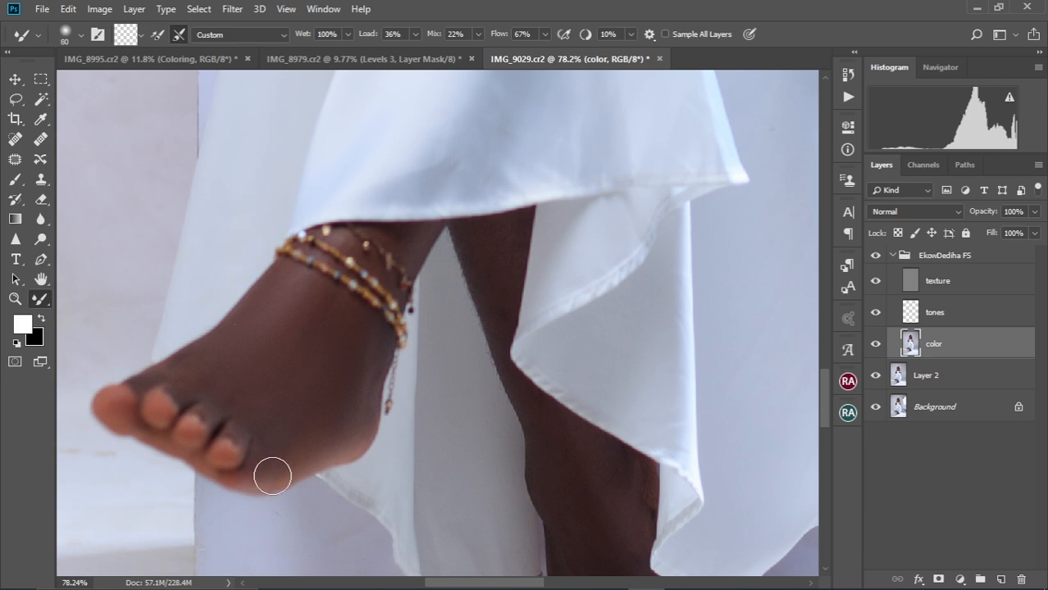
Smooth the skin on the feet and lower legs, then select the texture layer
key("bracketleft")
key("bracketleft")
left_click_drag(499, 266, 377, 320)
scroll(387, 394, "down", 5)
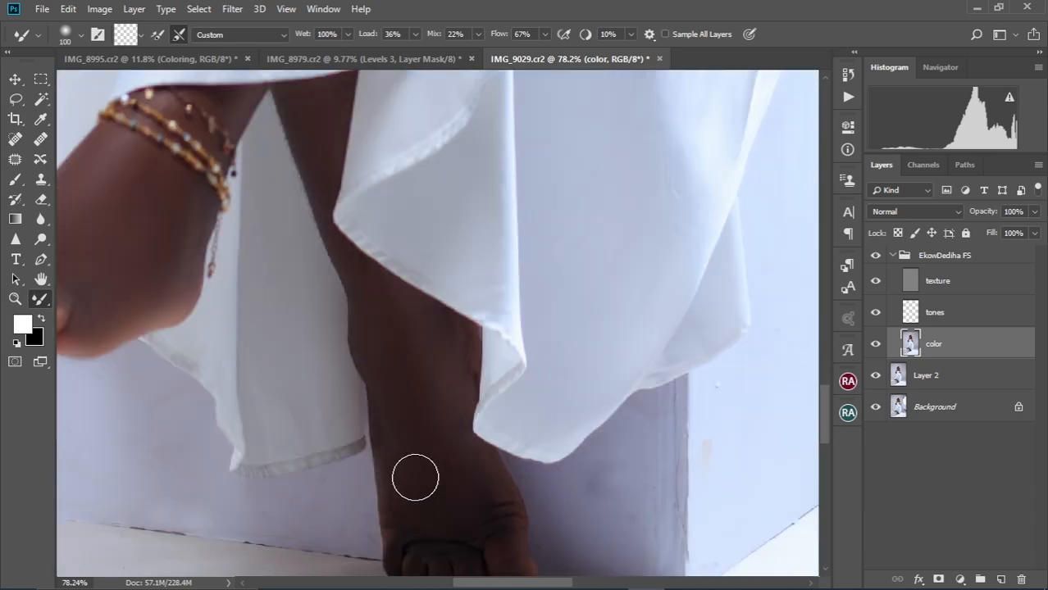
key("bracketleft")
key("ctrl+0")
scroll(443, 201, "up", 8)
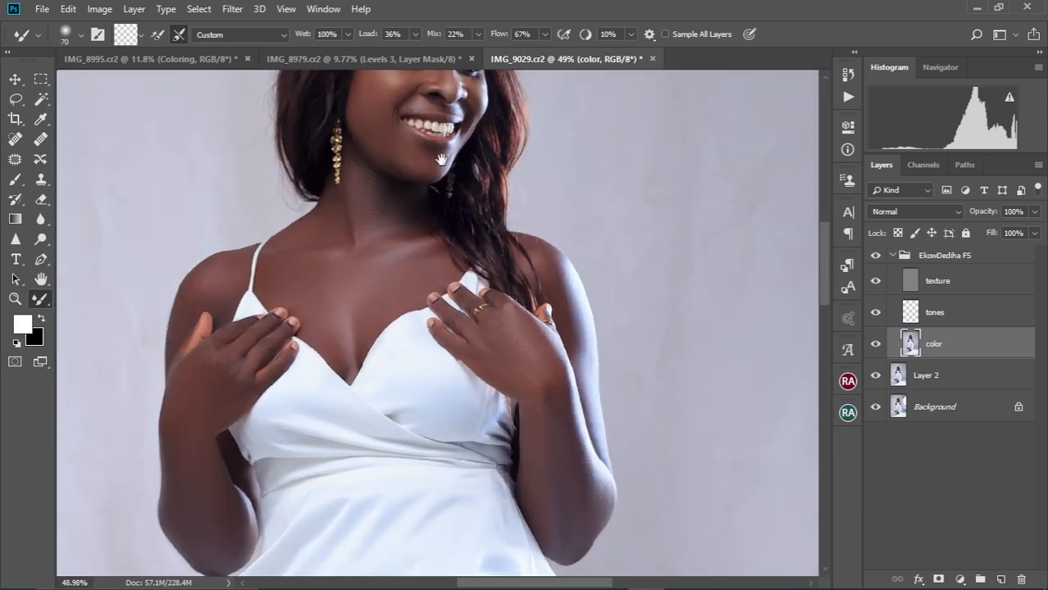
scroll(455, 235, "up", 3)
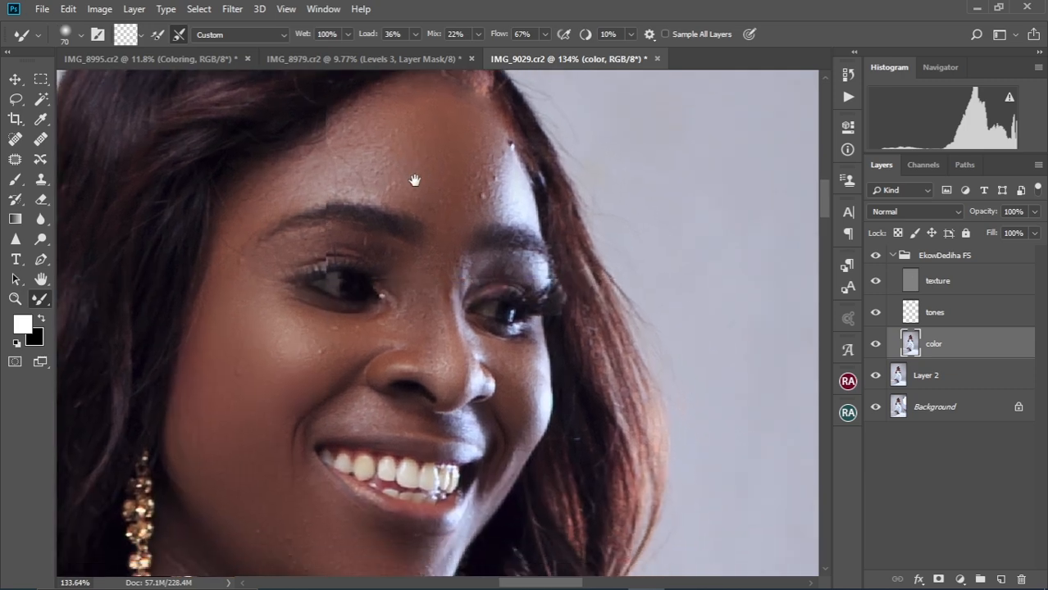
left_click_drag(413, 178, 417, 171)
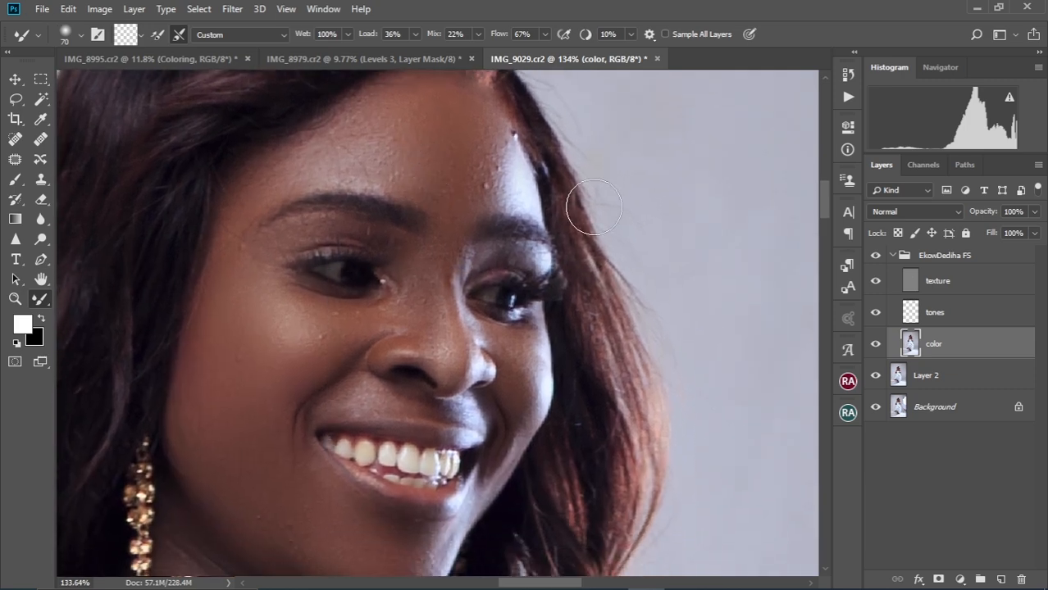
left_click(933, 283)
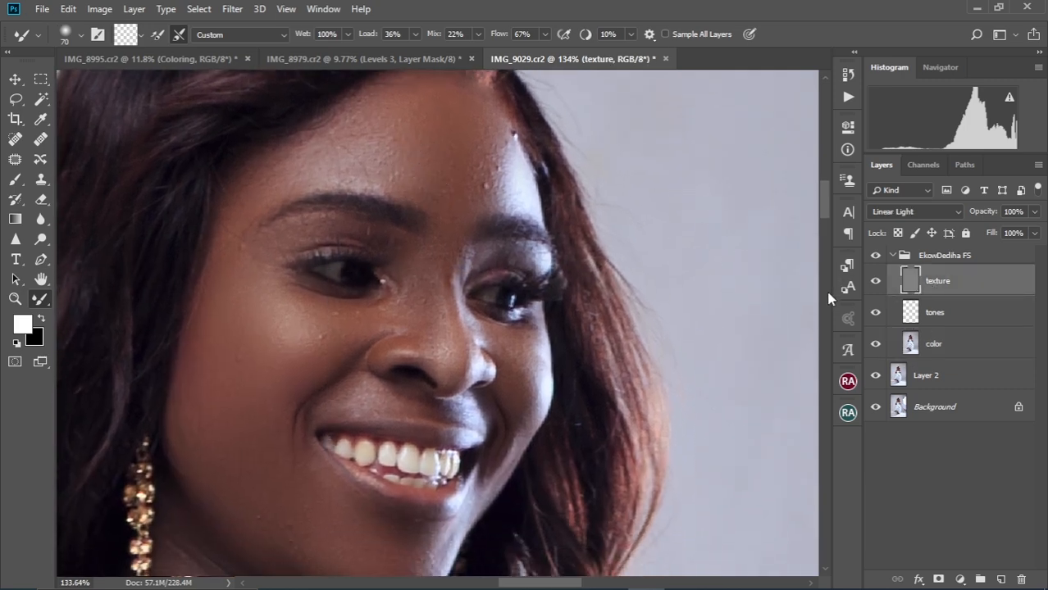
Spot-heal the small blemishes on the chin and jaw with the Content-Aware Spot Healing Brush
left_click(17, 141)
scroll(363, 170, "up", 2)
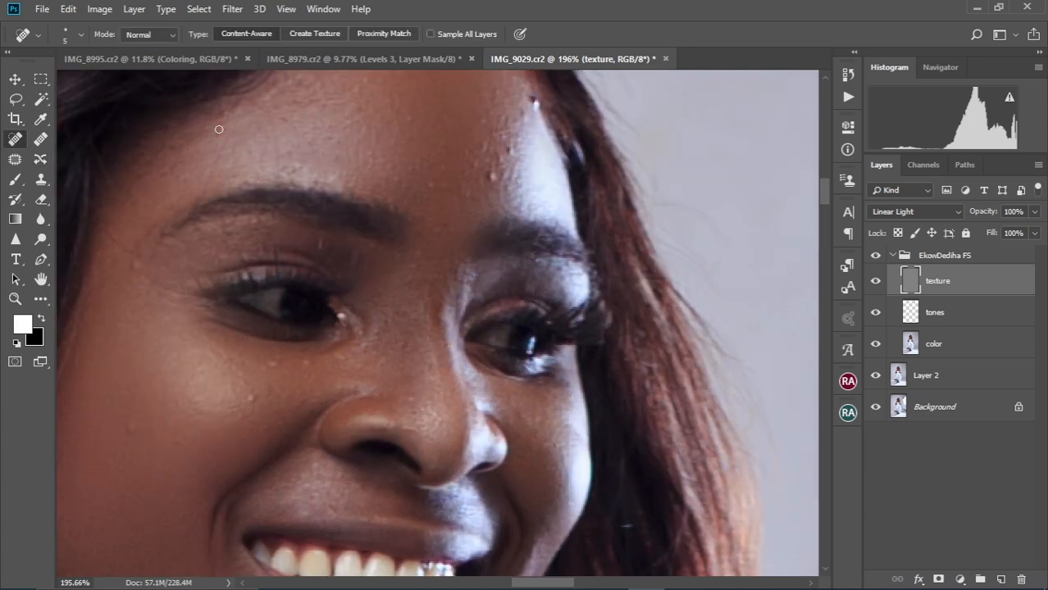
scroll(395, 166, "up", 3)
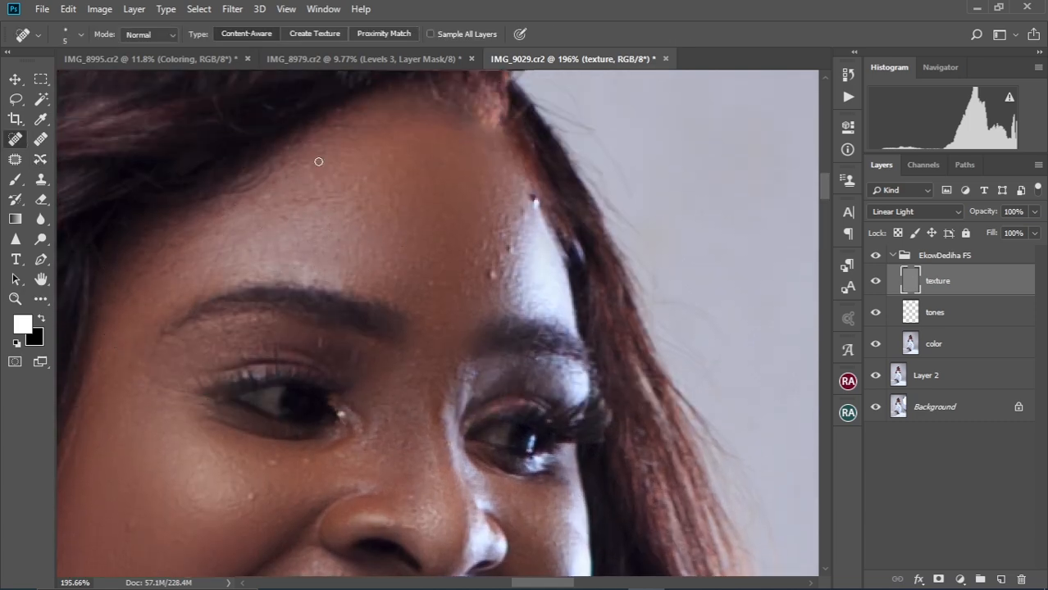
scroll(363, 220, "down", 2)
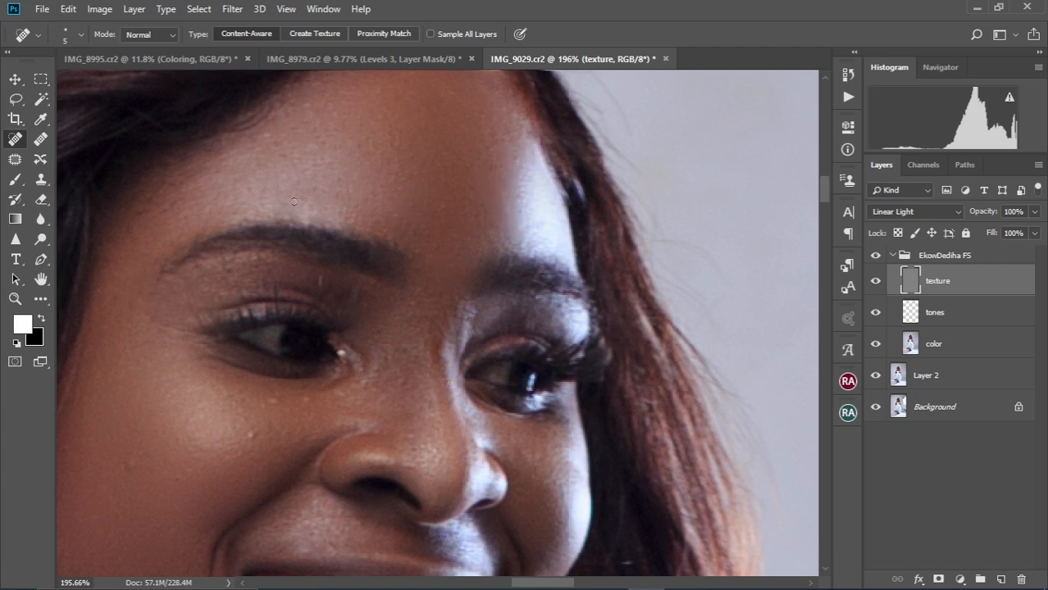
scroll(267, 290, "down", 3)
scroll(164, 299, "down", 1)
scroll(328, 410, "up", 2)
left_click_drag(318, 335, 323, 356)
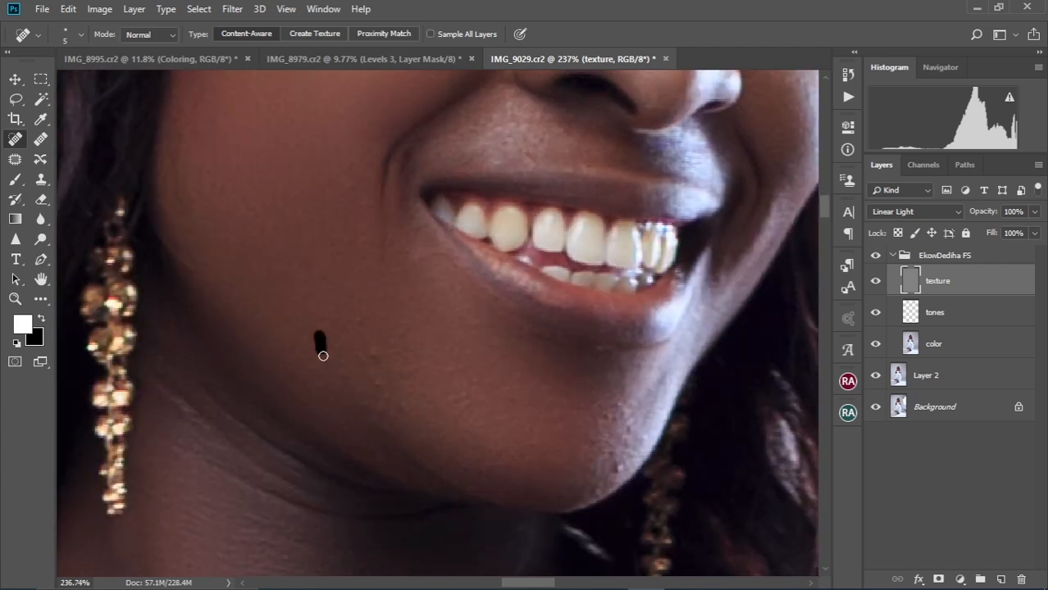
scroll(321, 425, "right", 3)
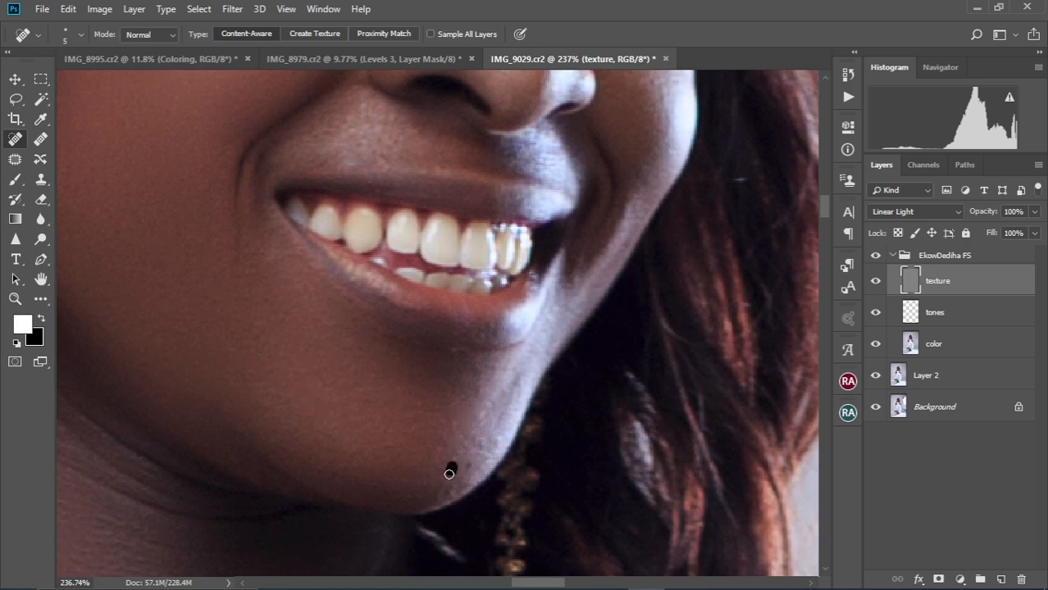
scroll(353, 372, "down", 8)
scroll(330, 273, "up", 6)
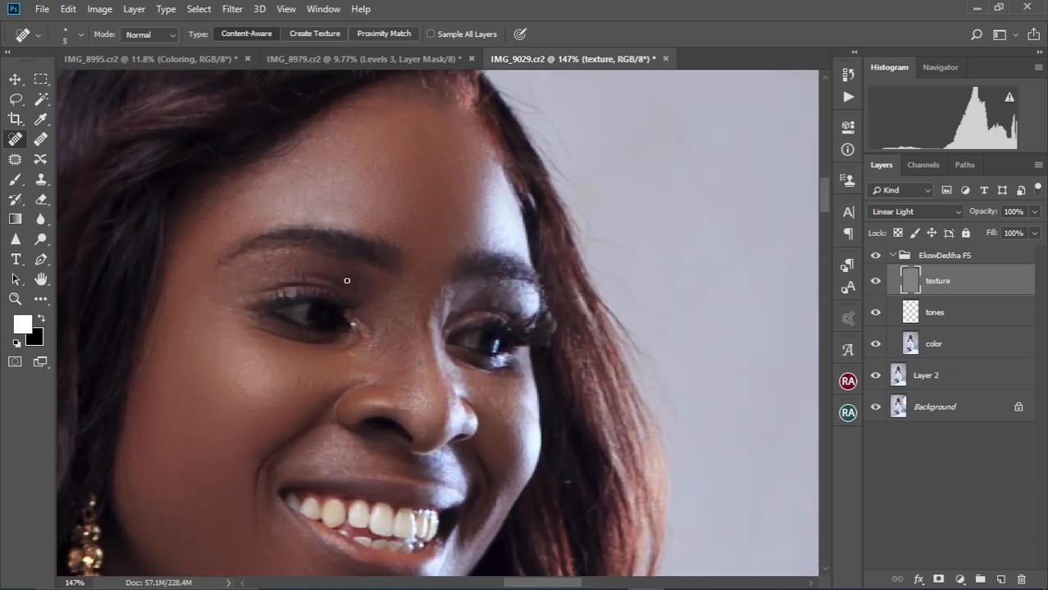
key("ctrl+0")
scroll(447, 164, "up", 10)
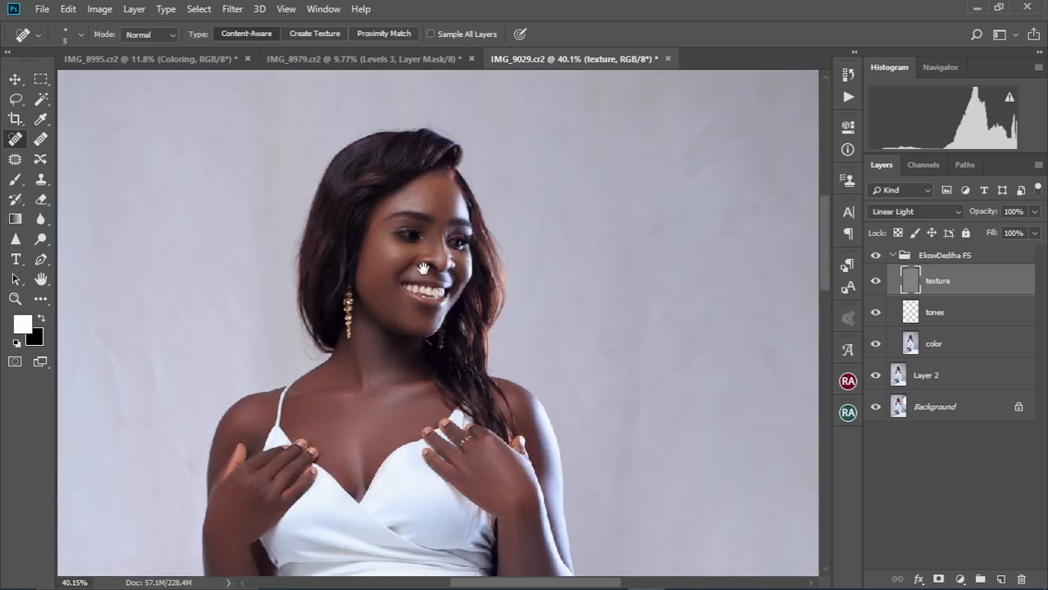
left_click(904, 256)
left_click(848, 96)
Select the color layer, hide the Actions list, and blend the hairline and face with the Mixer Brush
left_click(933, 345)
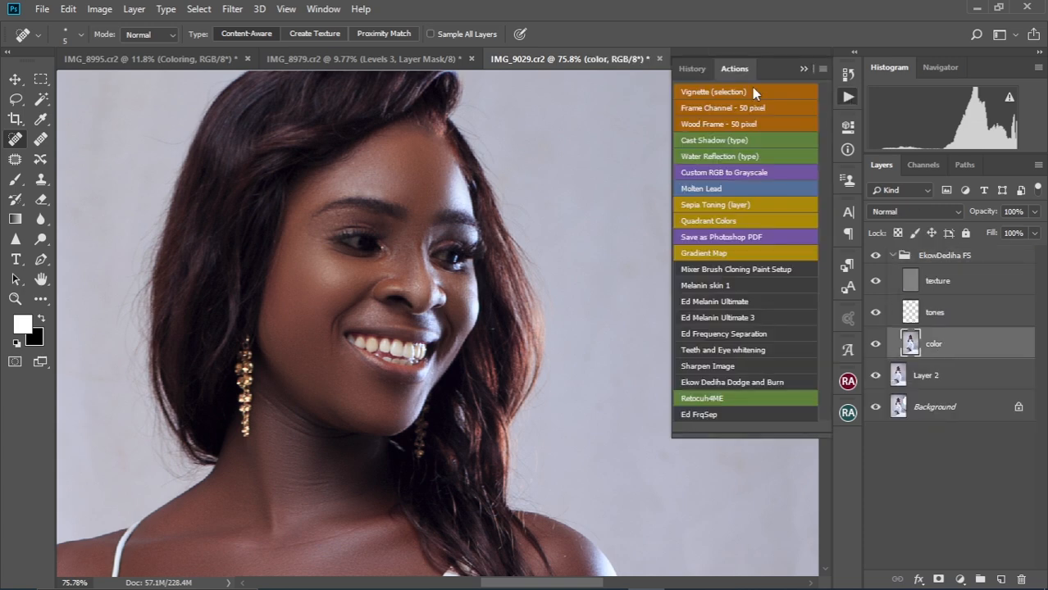
left_click(802, 70)
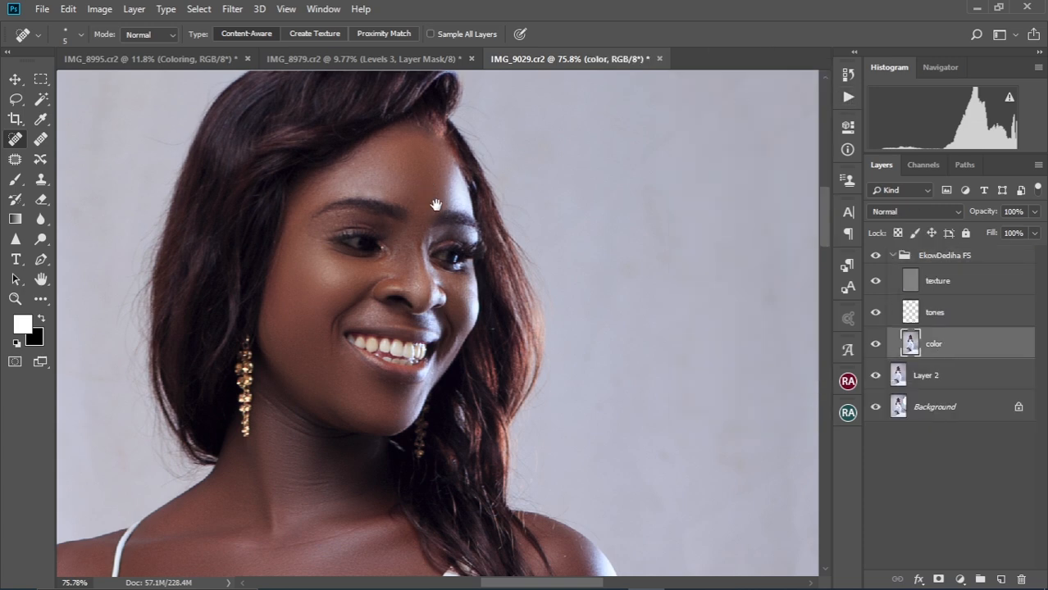
left_click_drag(434, 204, 459, 271)
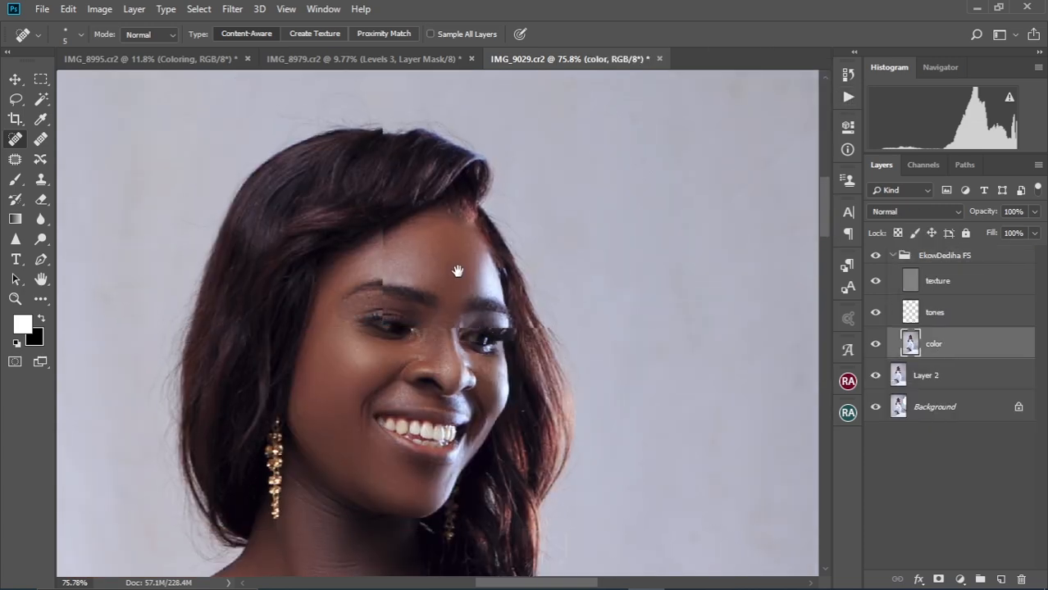
left_click(40, 300)
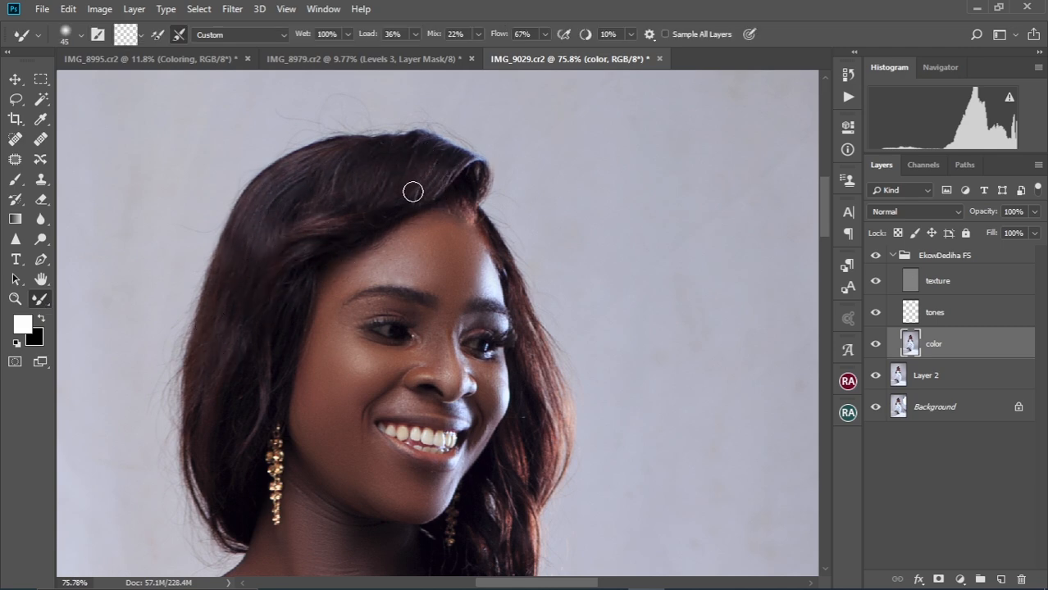
scroll(396, 344, "down", 3)
scroll(396, 344, "right", 2)
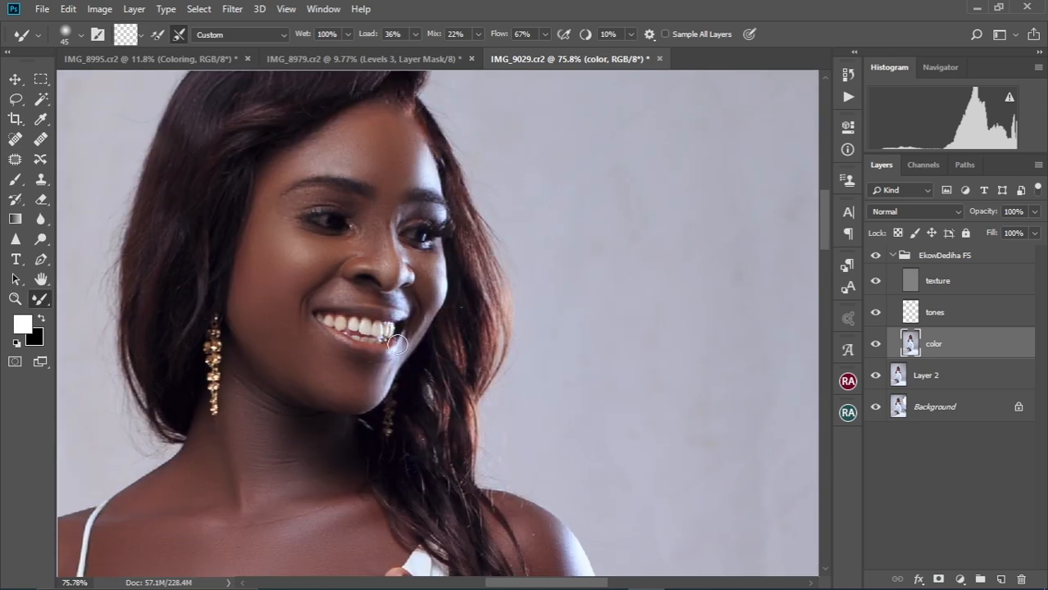
scroll(432, 402, "down", 6)
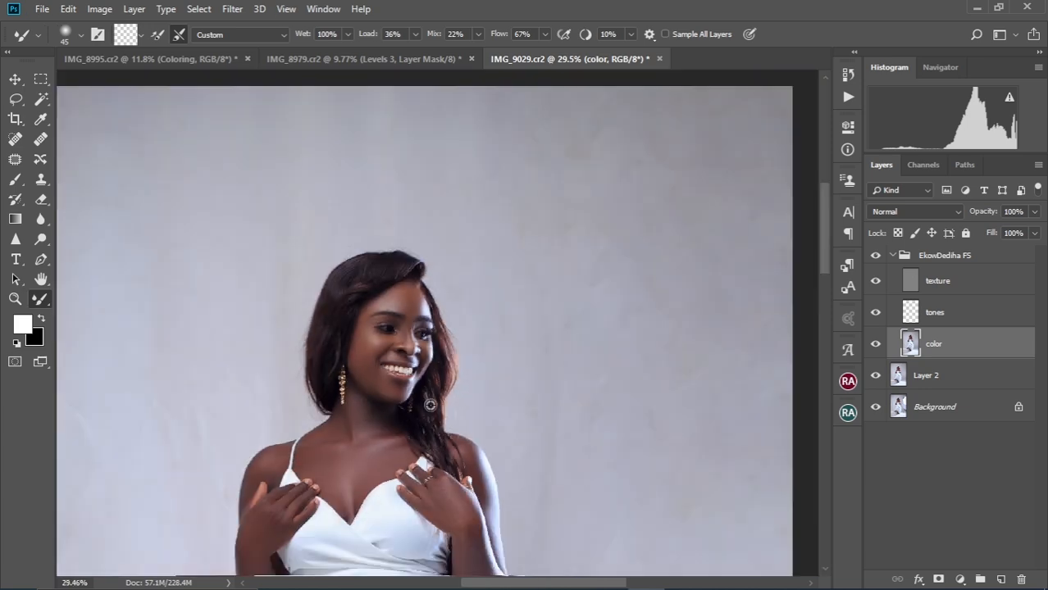
scroll(449, 181, "up", 3)
scroll(415, 330, "down", 3)
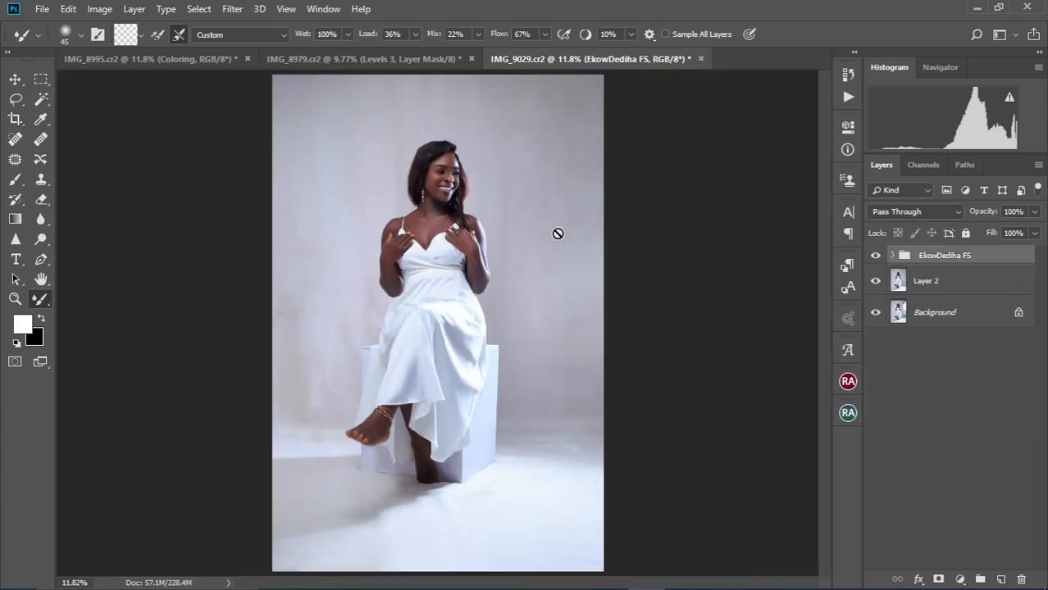
Run the Teeth and Eye whitening action from the Actions list
left_click(847, 98)
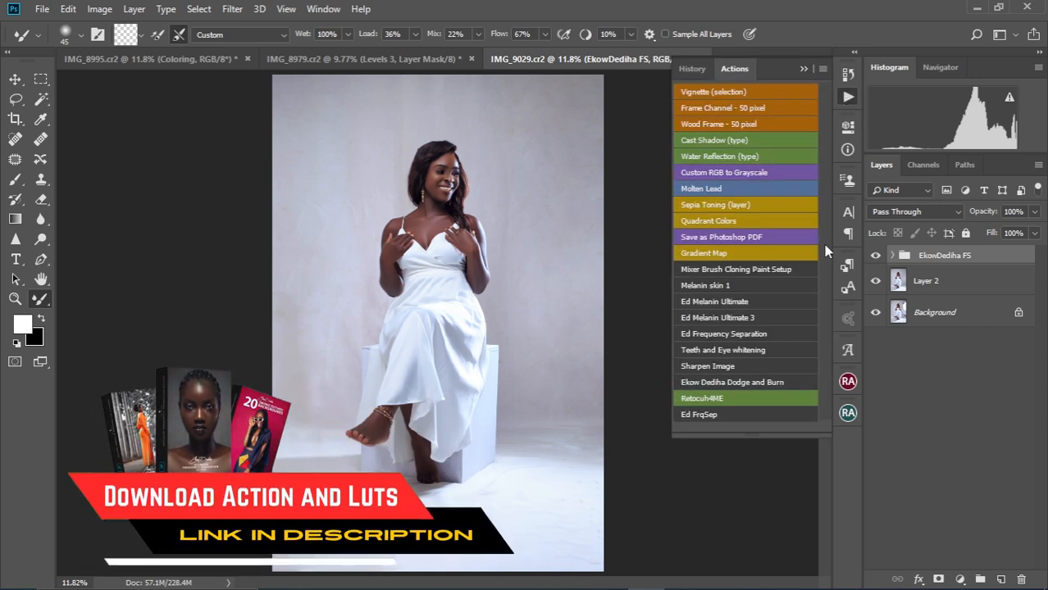
left_click(732, 354)
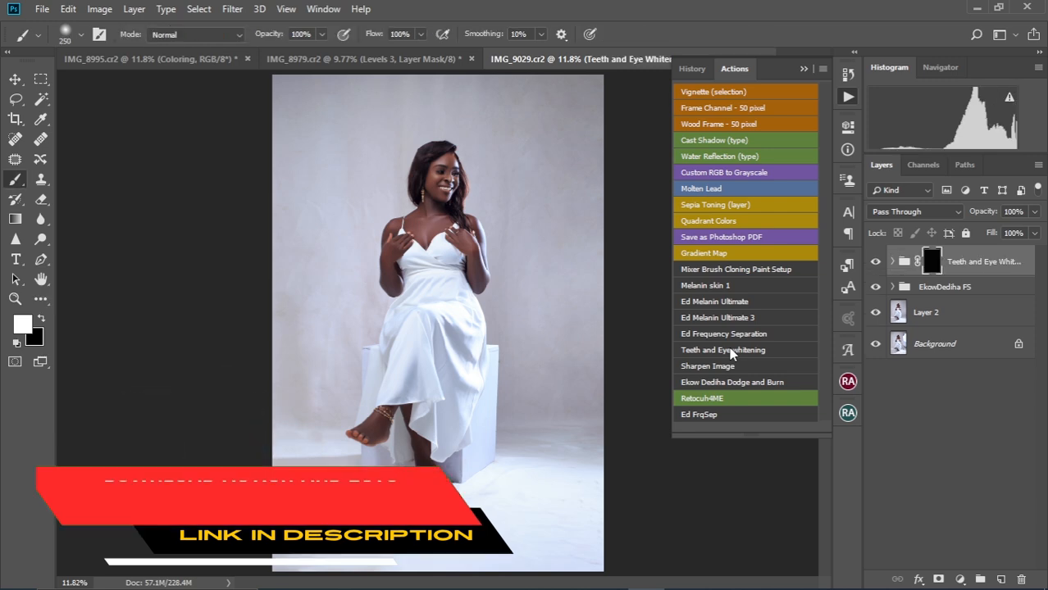
left_click(804, 69)
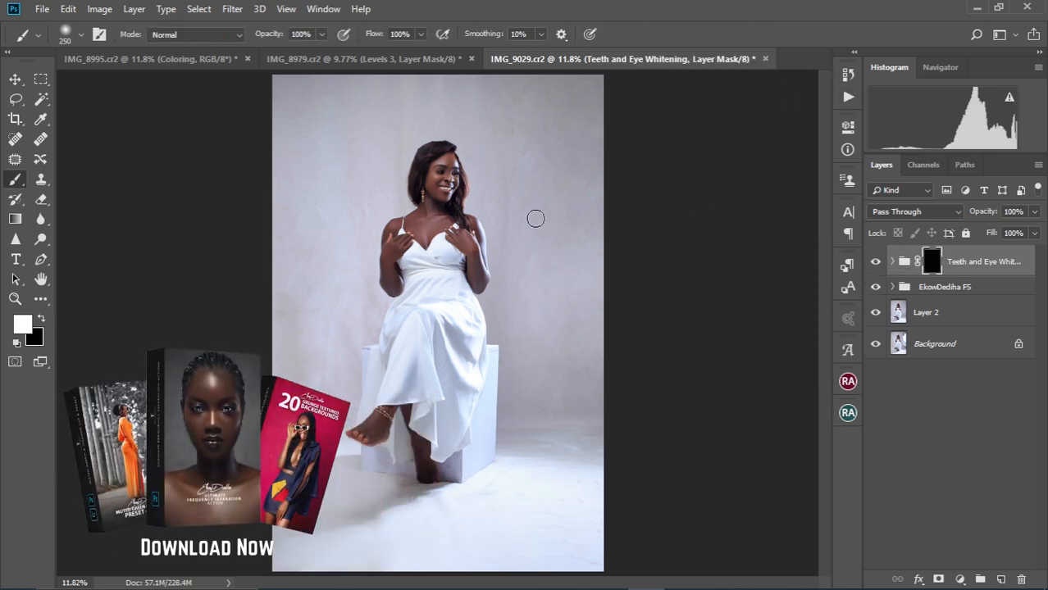
Paint the whitening mask over the teeth with a smaller brush
scroll(441, 165, "up", 8)
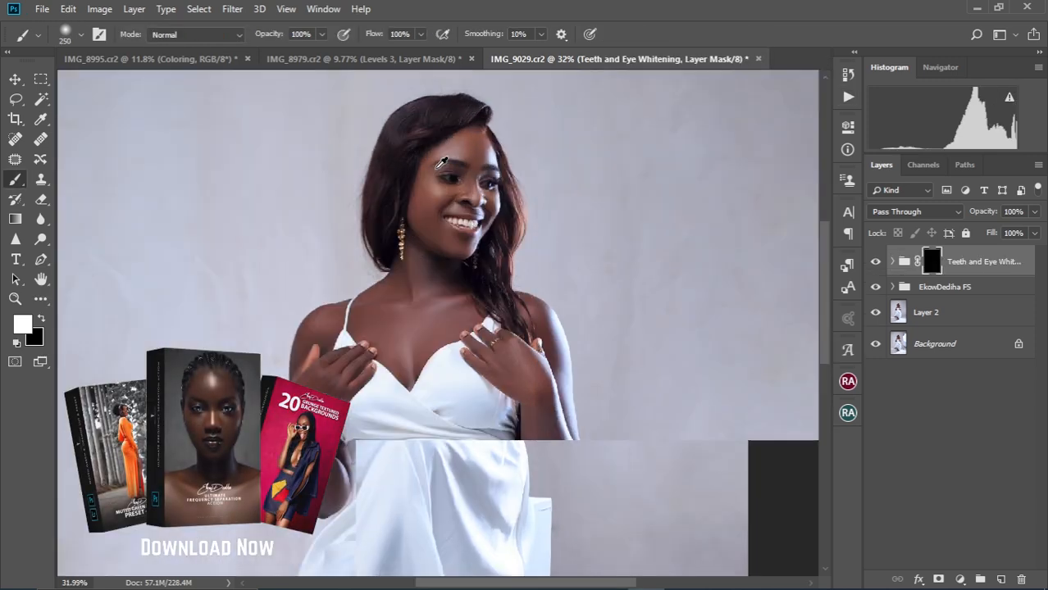
scroll(441, 164, "up", 3)
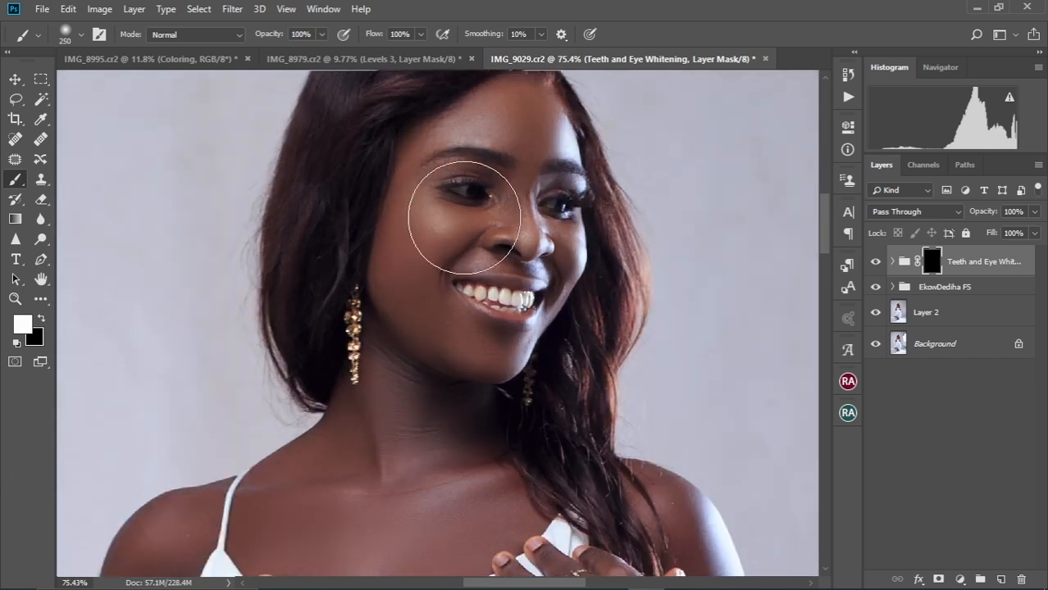
mouse_move(487, 209)
left_mouse_down()
mouse_move(496, 297)
mouse_move(505, 291)
left_mouse_up()
scroll(501, 264, "up", 1)
left_click(15, 79)
scroll(474, 255, "up", 1)
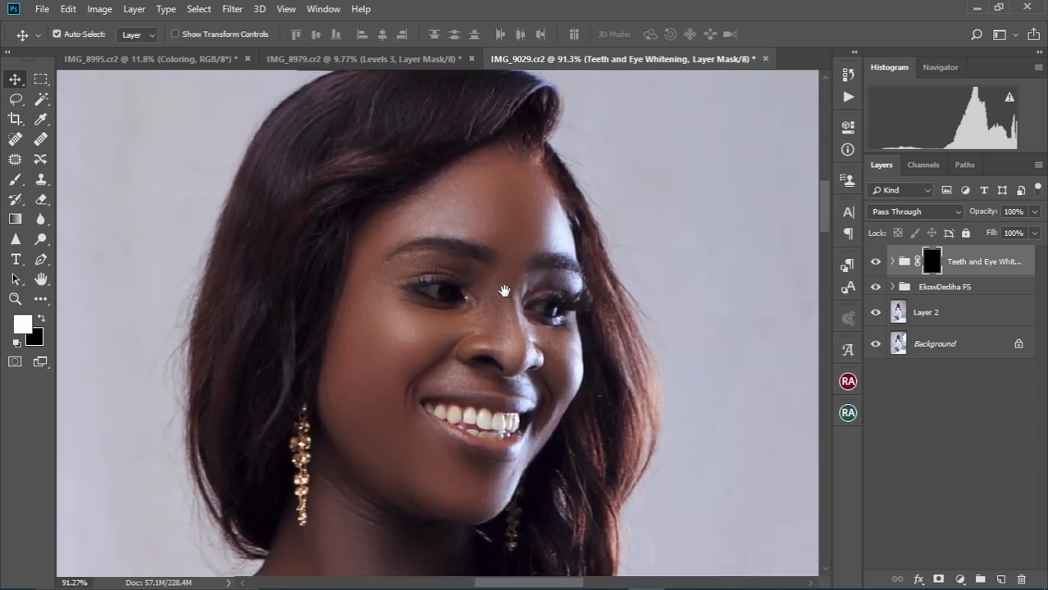
scroll(505, 290, "up", 1)
left_click(15, 181)
key("bracketleft")
key("bracketleft")
key("bracketleft")
key("bracketleft")
key("bracketleft")
key("bracketleft")
key("bracketleft")
key("bracketleft")
key("bracketleft")
key("bracketleft")
key("bracketleft")
key("bracketleft")
key("bracketleft")
scroll(478, 443, "up", 7)
left_click_drag(476, 444, 482, 363)
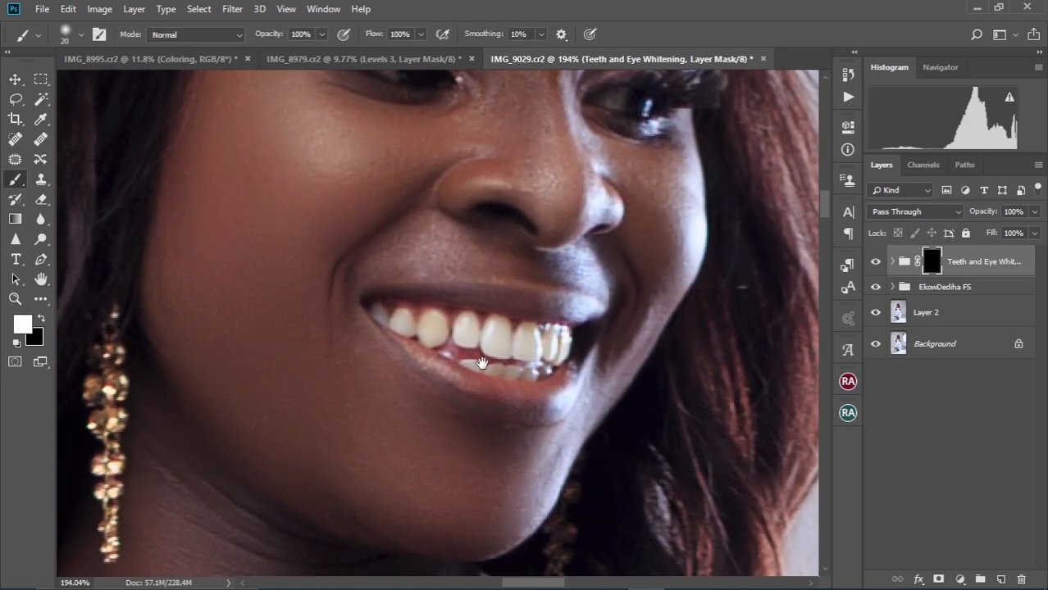
scroll(396, 329, "up", 3)
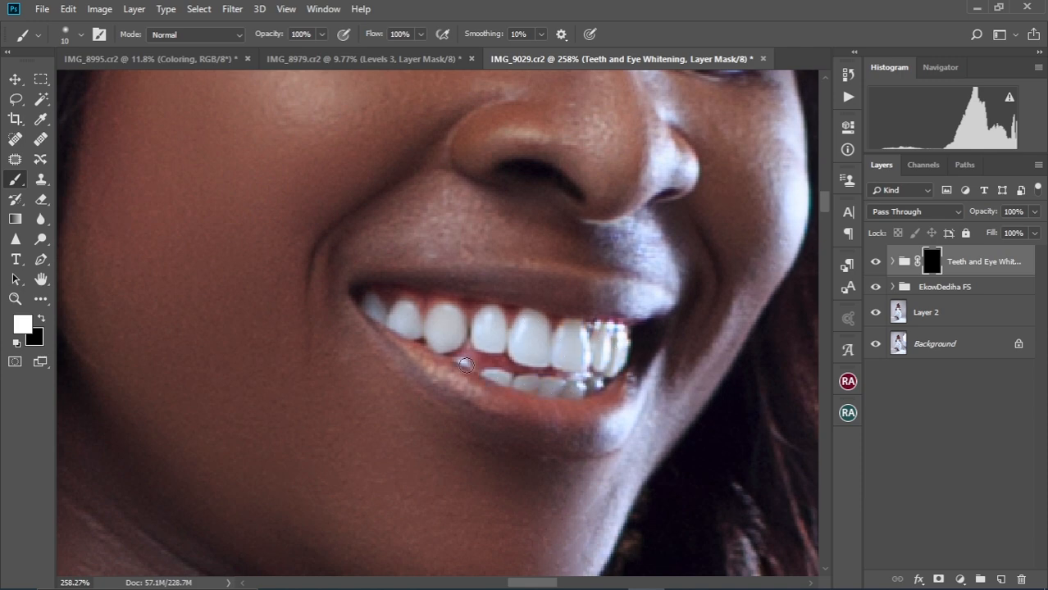
scroll(531, 335, "down", 7)
scroll(509, 236, "up", 6)
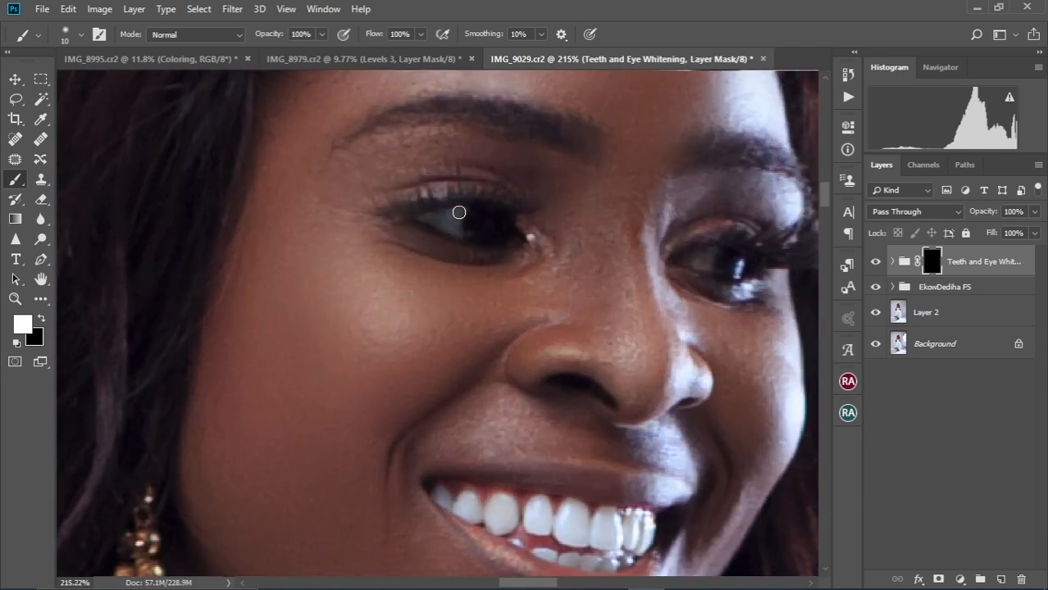
scroll(564, 244, "right", 2)
scroll(564, 243, "down", 4)
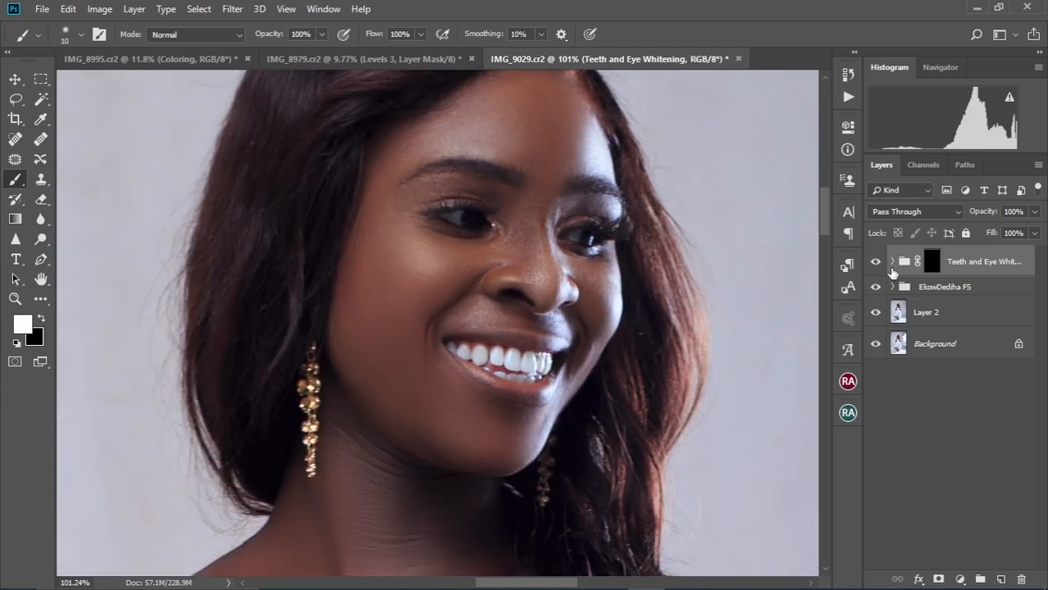
Add a Curves adjustment above Channel Mixer 1 in the whitening group, lowering the curve slightly
left_click(892, 262)
left_click(988, 293)
left_click(960, 580)
left_click(951, 381)
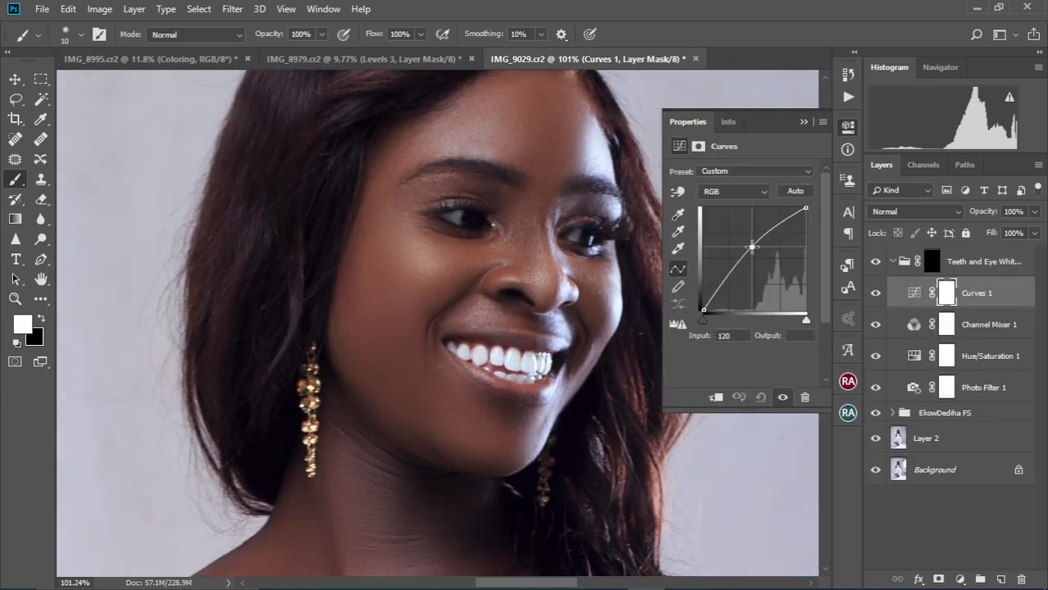
left_click_drag(752, 247, 753, 255)
left_click(803, 123)
Compare the whitening before and after, collapse its group, and select the color layer in EkowDediha FS
left_click(877, 263)
left_click(893, 262)
key("ctrl+0")
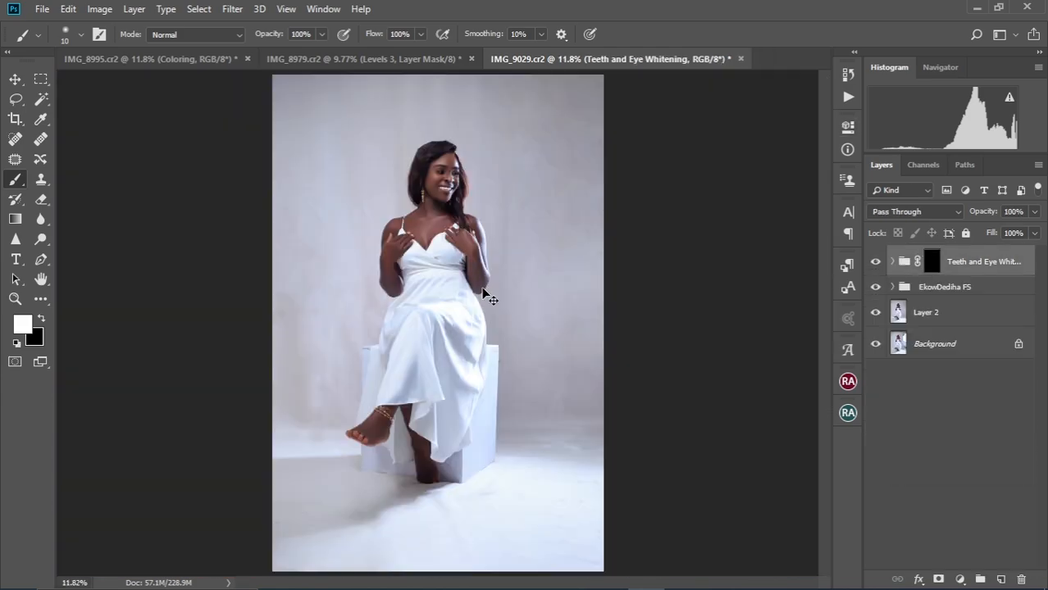
left_click(893, 288)
left_click(939, 378)
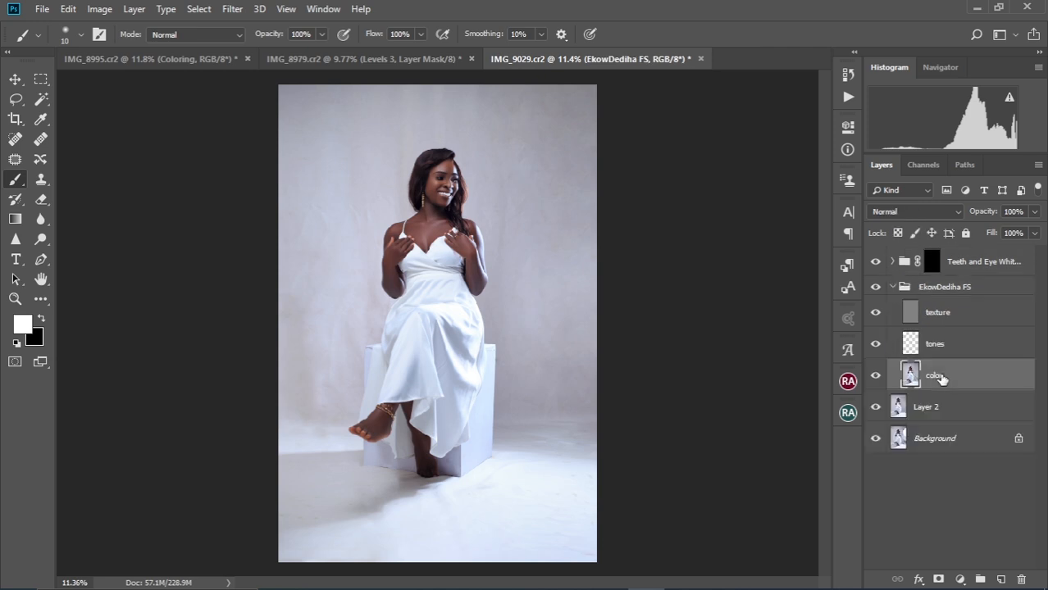
Blend the floor, box and shadows around the feet with the Mixer Brush
left_click(41, 300)
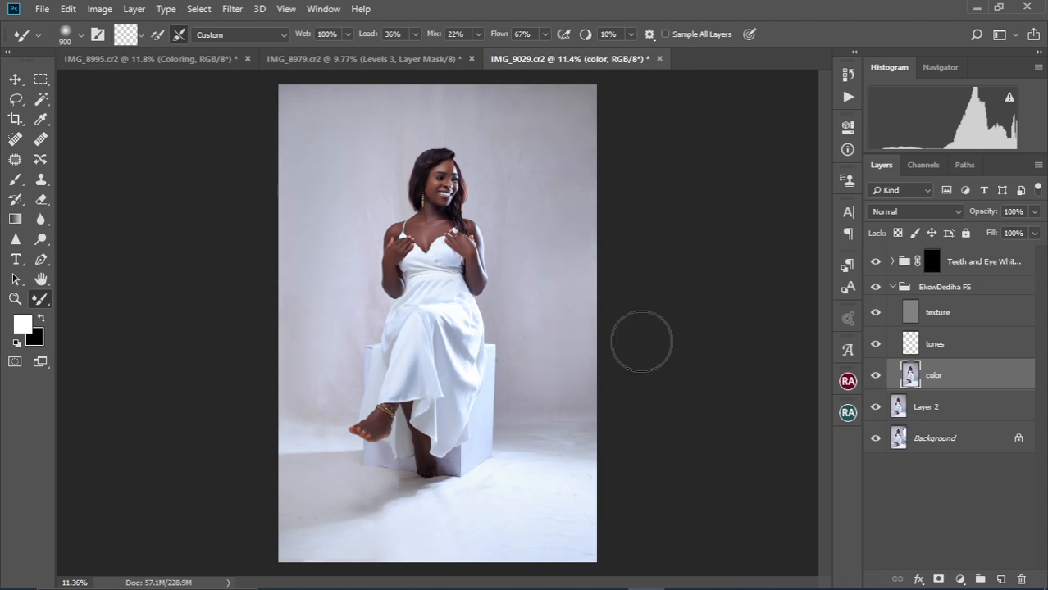
left_click_drag(382, 359, 625, 405)
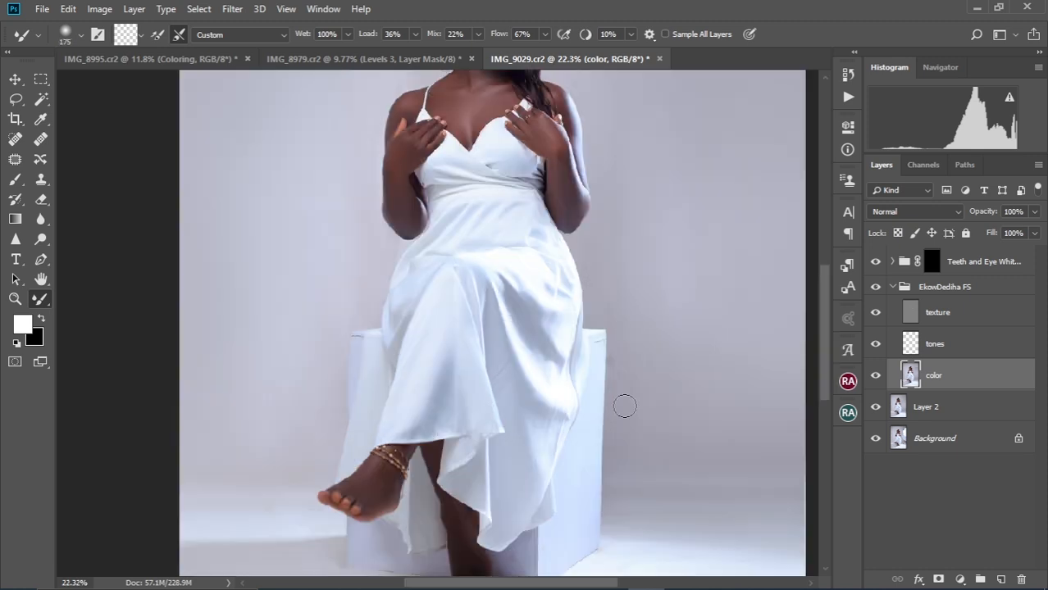
left_click_drag(631, 446, 628, 328)
left_click_drag(735, 380, 636, 380)
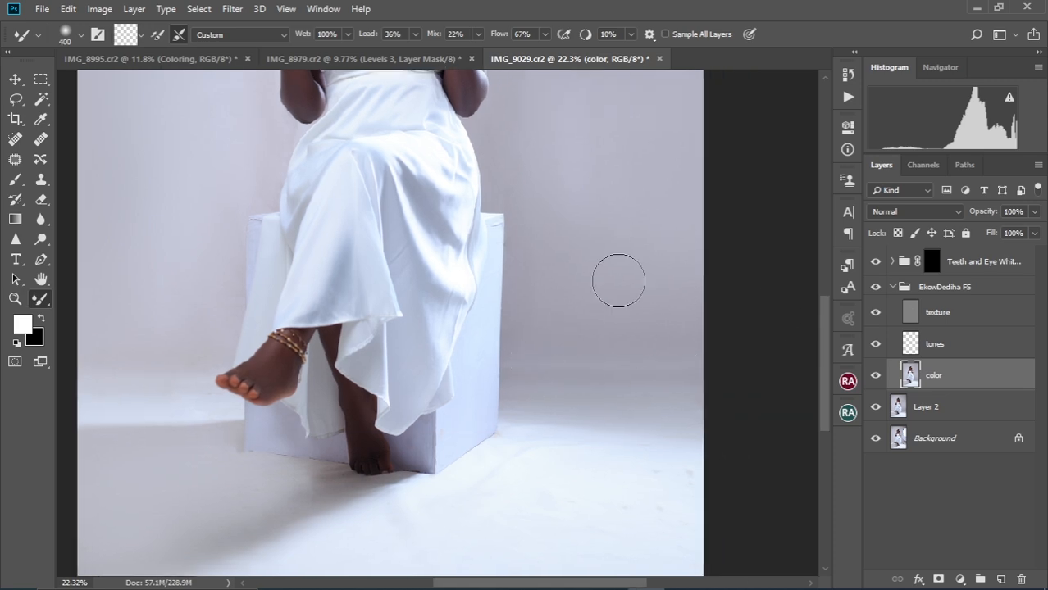
key("ctrl+0")
key("bracketright")
scroll(382, 483, "up", 9)
scroll(422, 426, "down", 3)
key("bracketleft")
key("bracketleft")
key("bracketleft")
key("bracketleft")
key("bracketleft")
key("bracketleft")
key("bracketleft")
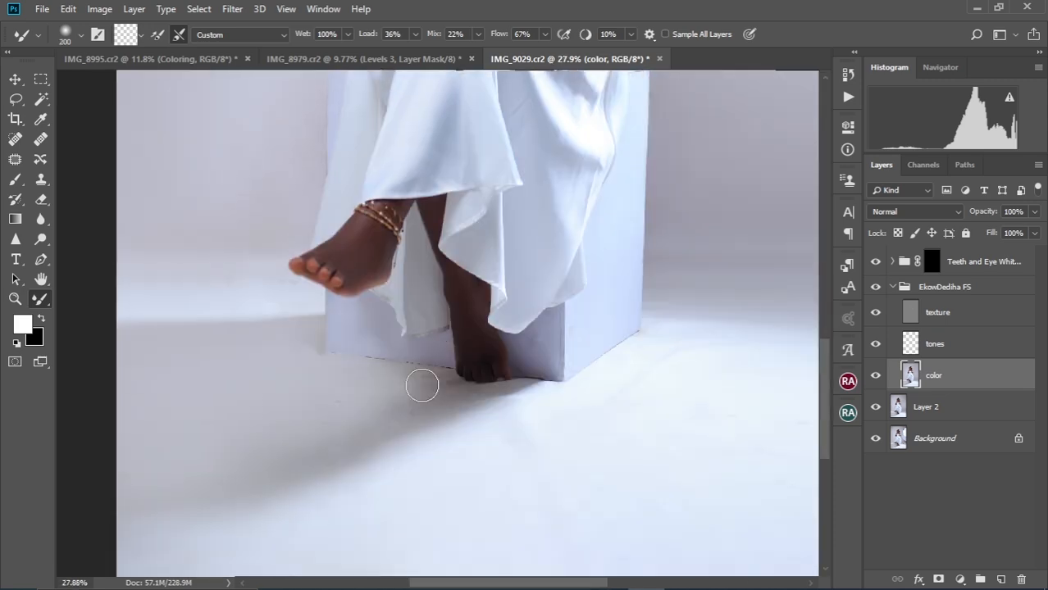
key("bracketleft")
key("bracketleft")
key("bracketleft")
key("bracketleft")
key("bracketleft")
key("bracketleft")
Spot-heal the dark mark on the box's top edge on the texture layer, then return to the color layer
key("ctrl+0")
scroll(382, 367, "up", 20)
left_click(937, 313)
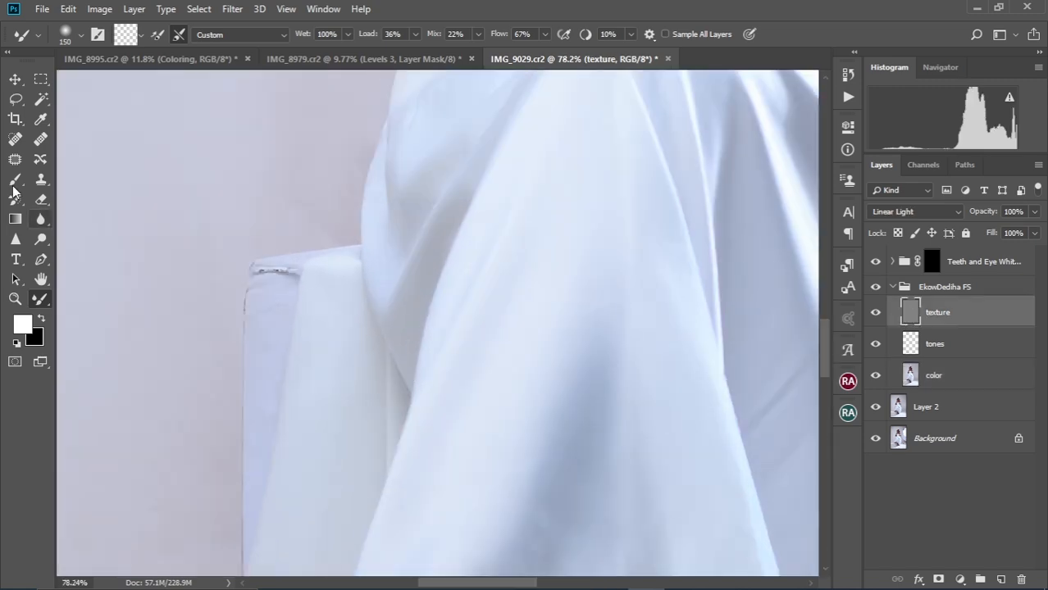
left_click(15, 140)
left_click_drag(265, 272, 285, 273)
scroll(262, 314, "right", 10)
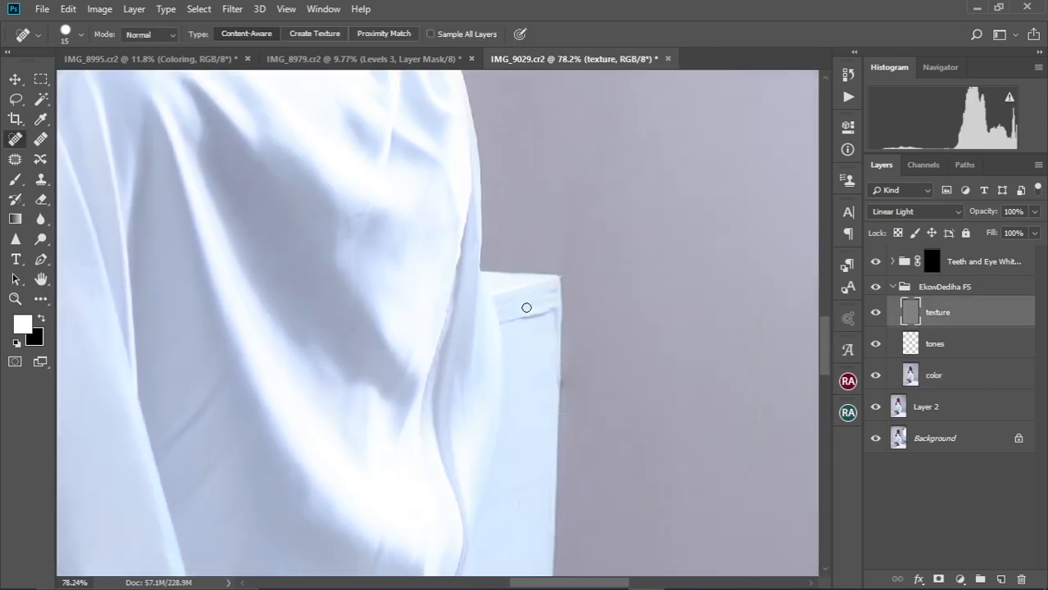
key("alt+bracketleft")
key("alt+bracketleft")
key("b")
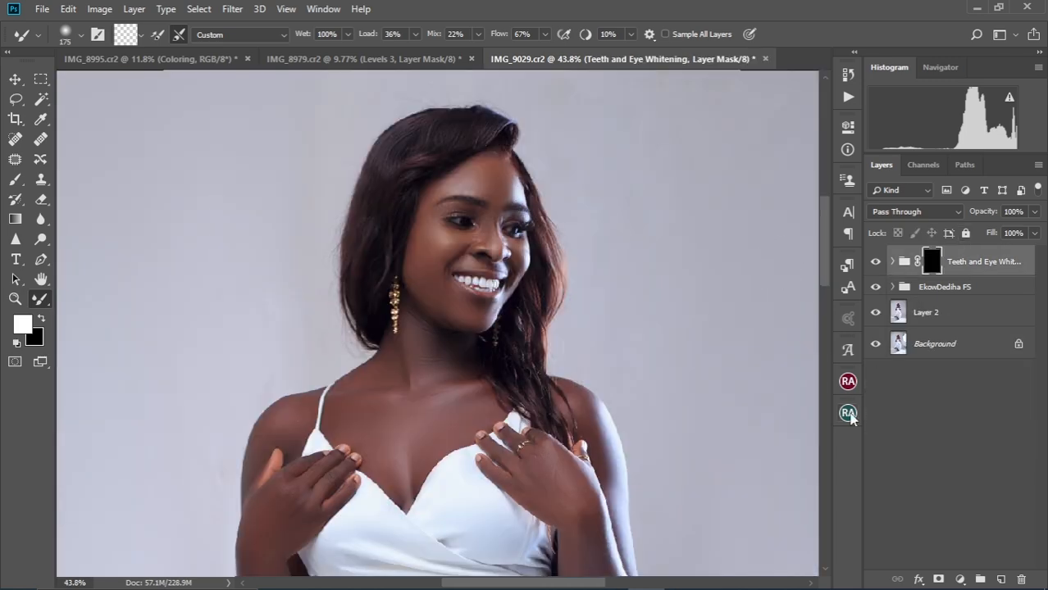
Run the Ekow Dediha Dodge and Burn action and paint its mask white over face, neck, arm and legs
left_click(846, 98)
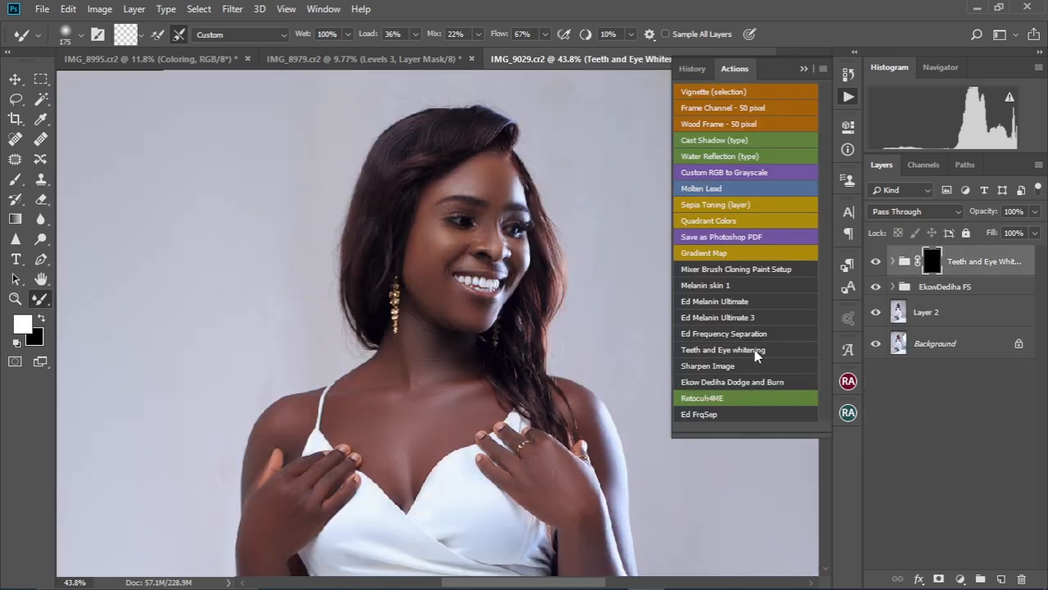
left_click(725, 382)
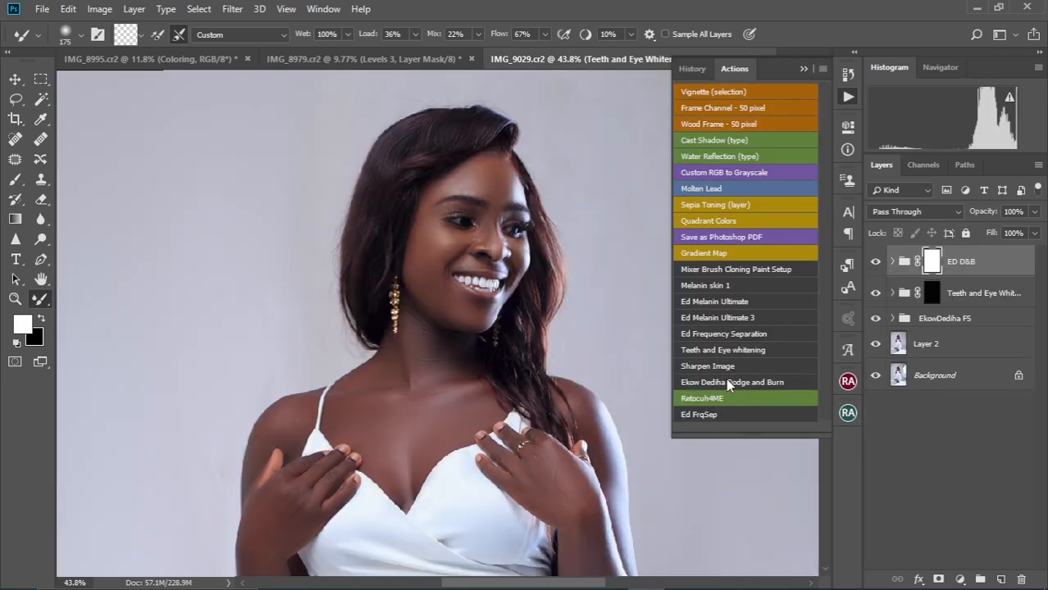
key("x")
mouse_move(443, 214)
left_mouse_down()
mouse_move(371, 261)
mouse_move(353, 376)
mouse_move(281, 486)
left_mouse_up()
left_click_drag(392, 455, 266, 505)
left_click_drag(476, 496, 482, 486)
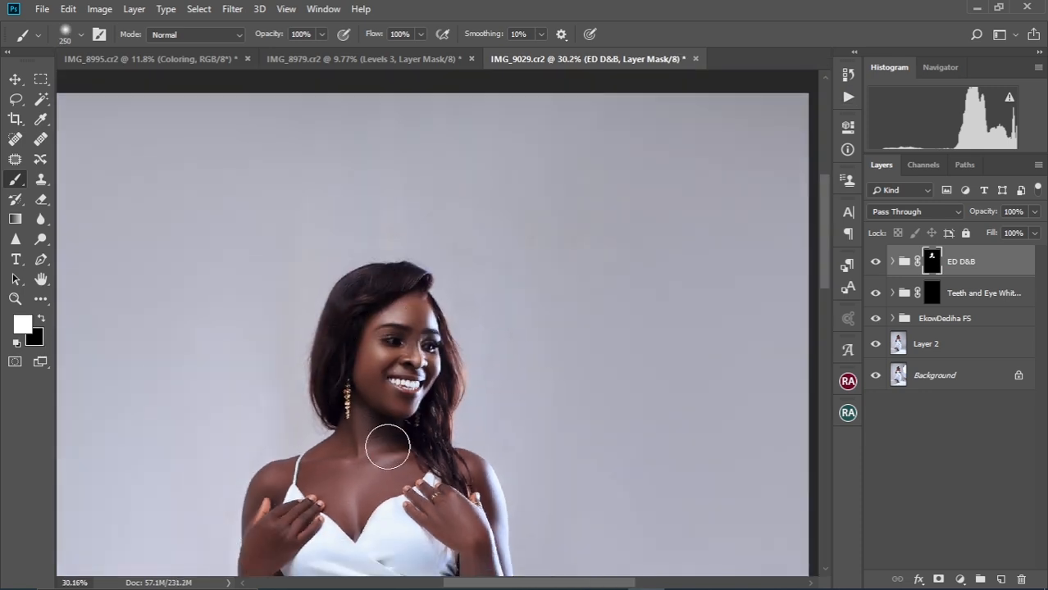
scroll(387, 446, "down", 5)
scroll(434, 322, "up", 5)
left_click_drag(552, 190, 549, 227)
Expand the EkowDediha FS group, select its color layer, and fit the photo in the window
scroll(481, 277, "down", 2)
scroll(443, 394, "down", 3)
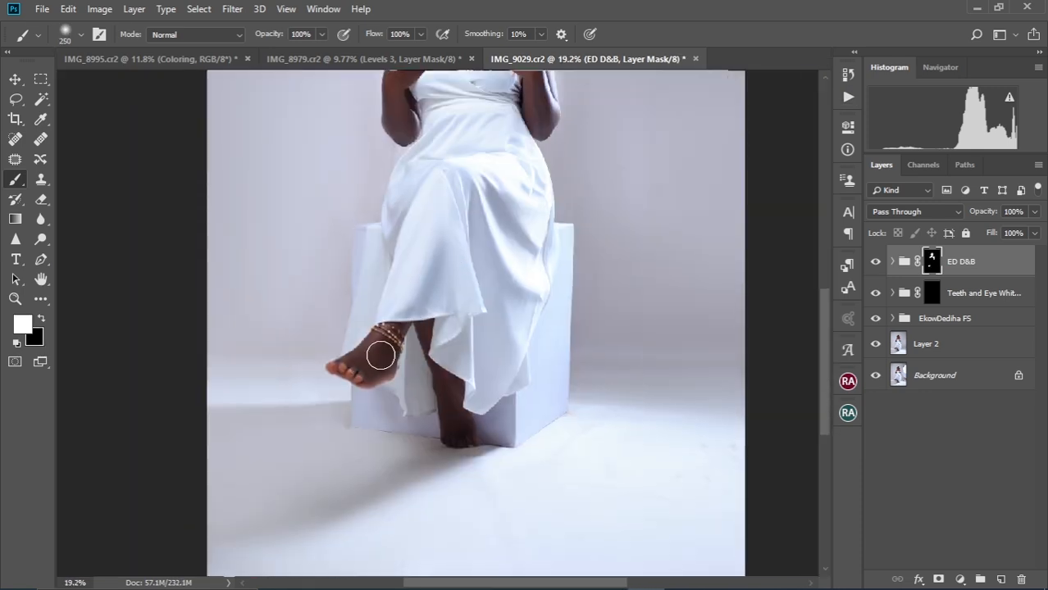
scroll(459, 384, "down", 2)
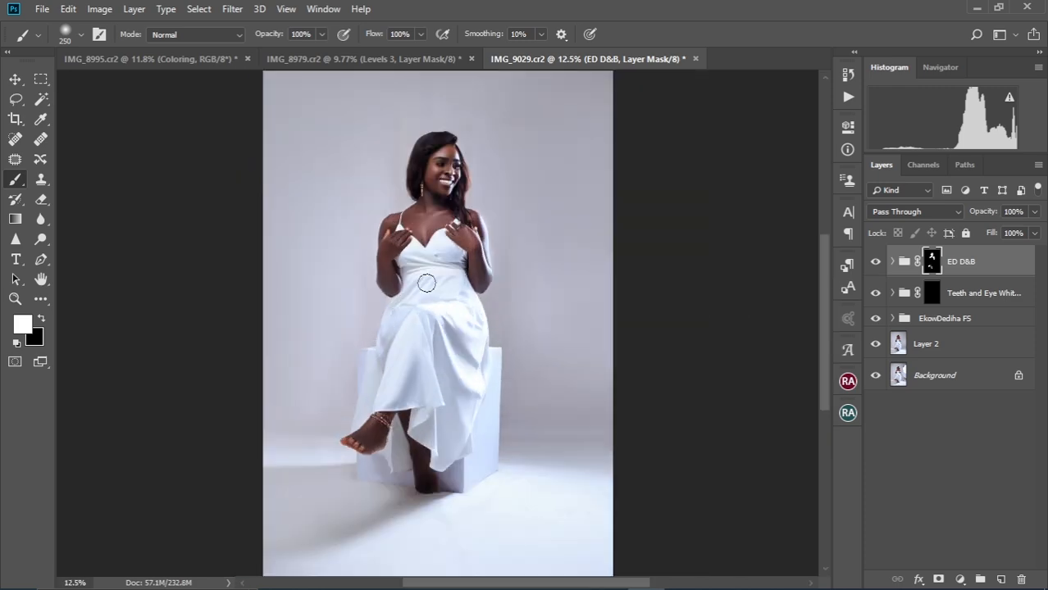
left_click(892, 318)
left_click(936, 409)
scroll(434, 193, "up", 5)
left_click_drag(455, 210, 413, 381)
scroll(439, 269, "down", 2)
key("ctrl+0")
Raise the Mixer Brush size to 1000, zoom out, and select the dodge-and-burn group
key("bracketright")
key("bracketright")
key("bracketright")
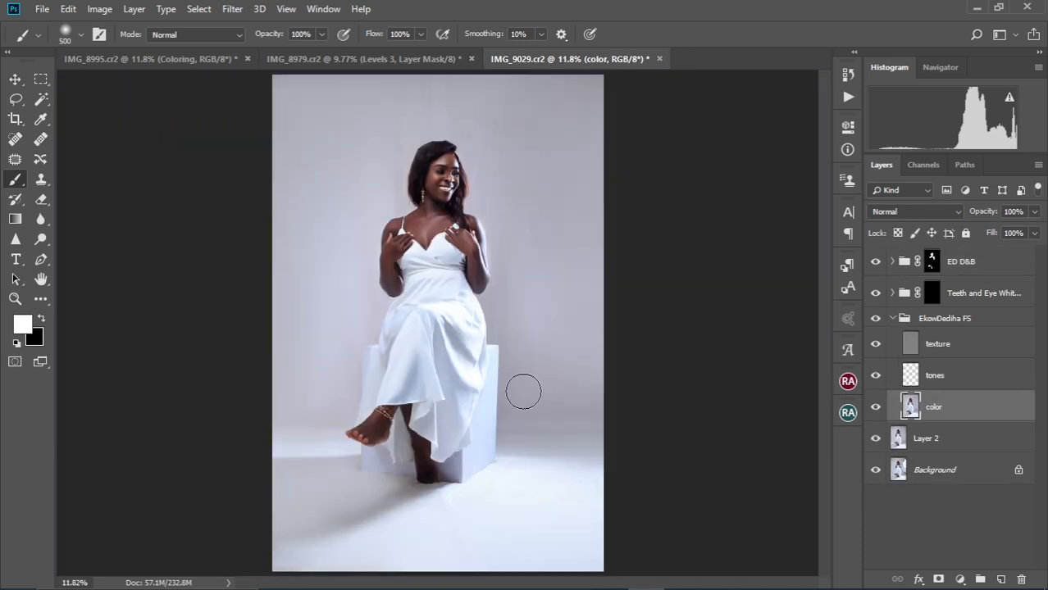
key("shift+b")
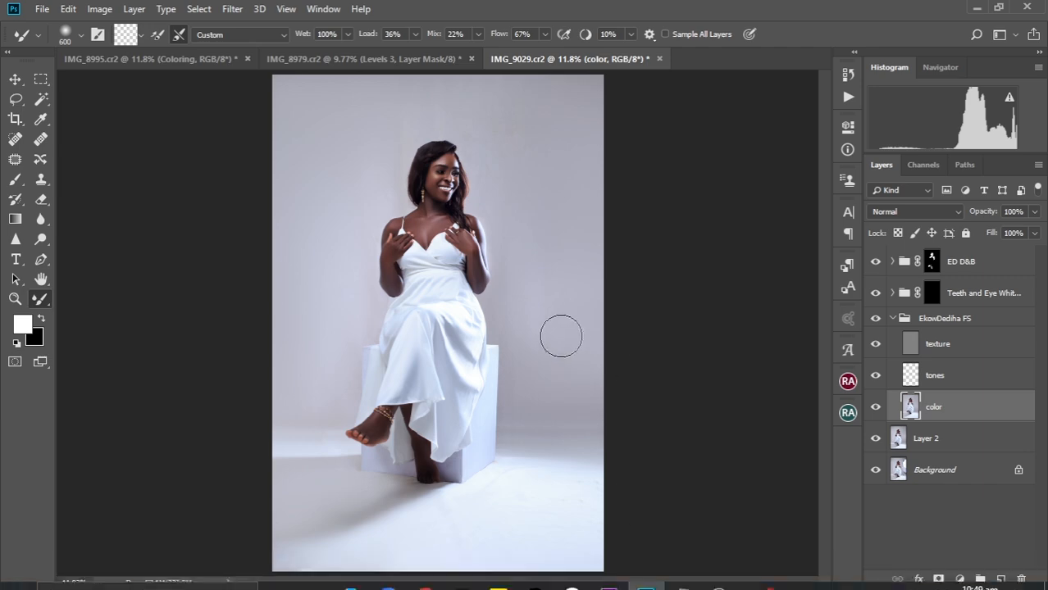
key("bracketright")
key("bracketright")
key("bracketright")
key("bracketright")
key("ctrl+minus")
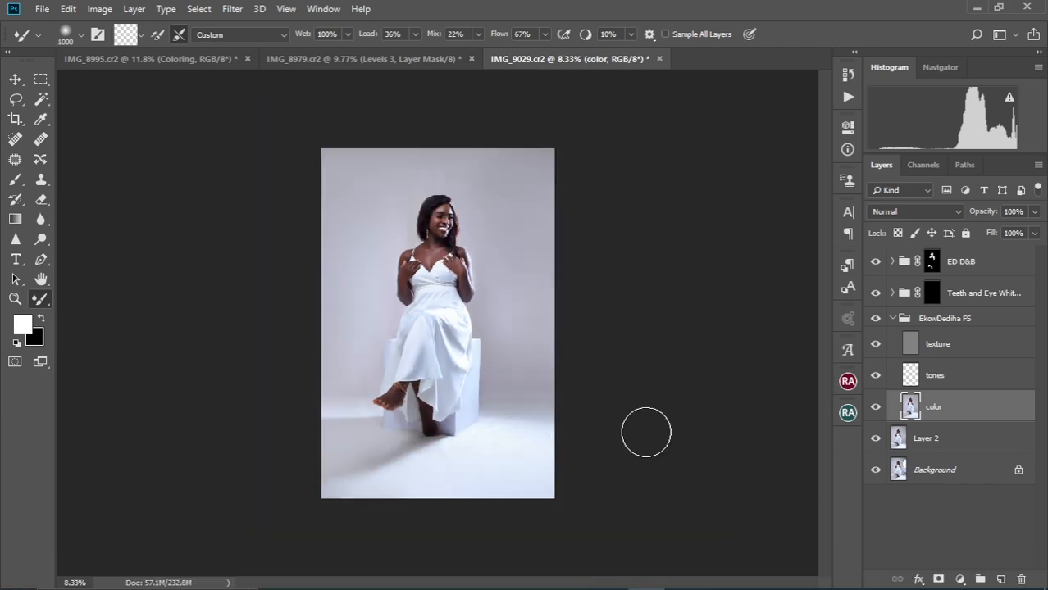
left_click(893, 318)
left_click(959, 261)
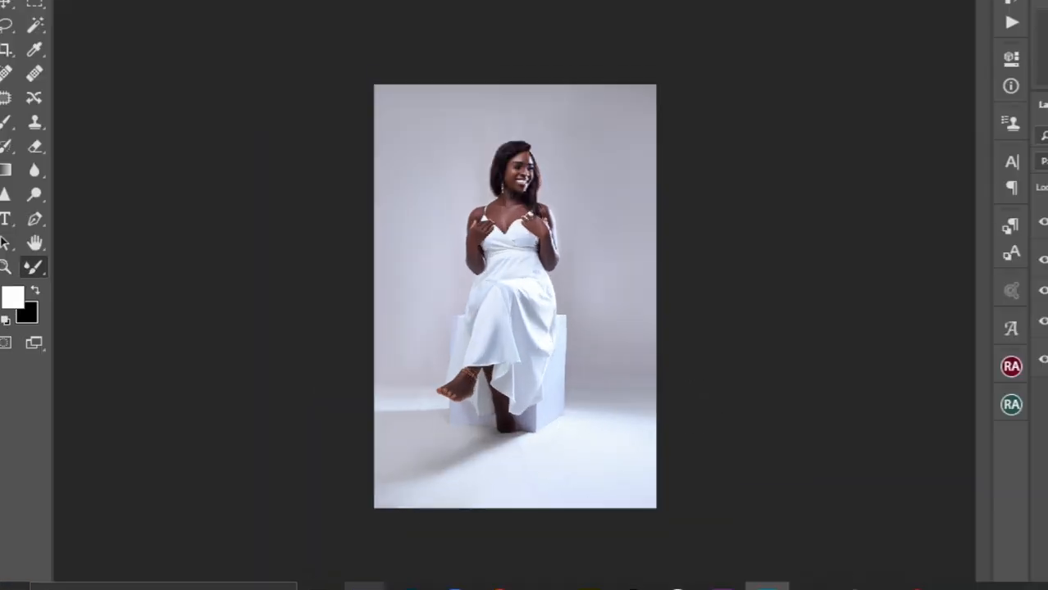
Browse Digital Products > Flowy Fabric > Flying Fabric PNG Overlays and drag overlay (68) into Photoshop
mouse_move(365, 583)
left_click(697, 531)
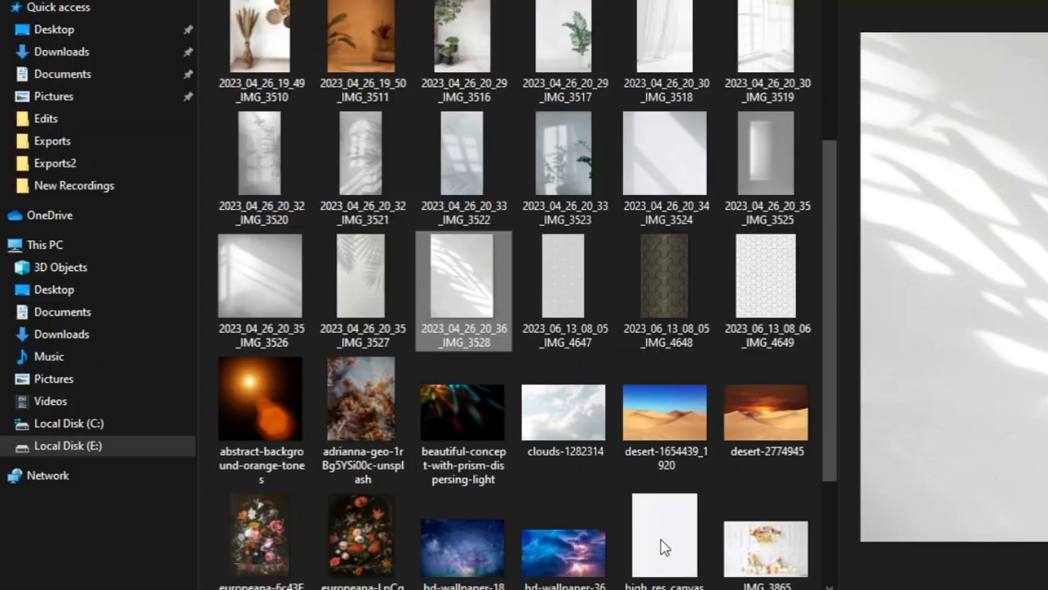
scroll(595, 484, "down", 2)
key("alt+Left")
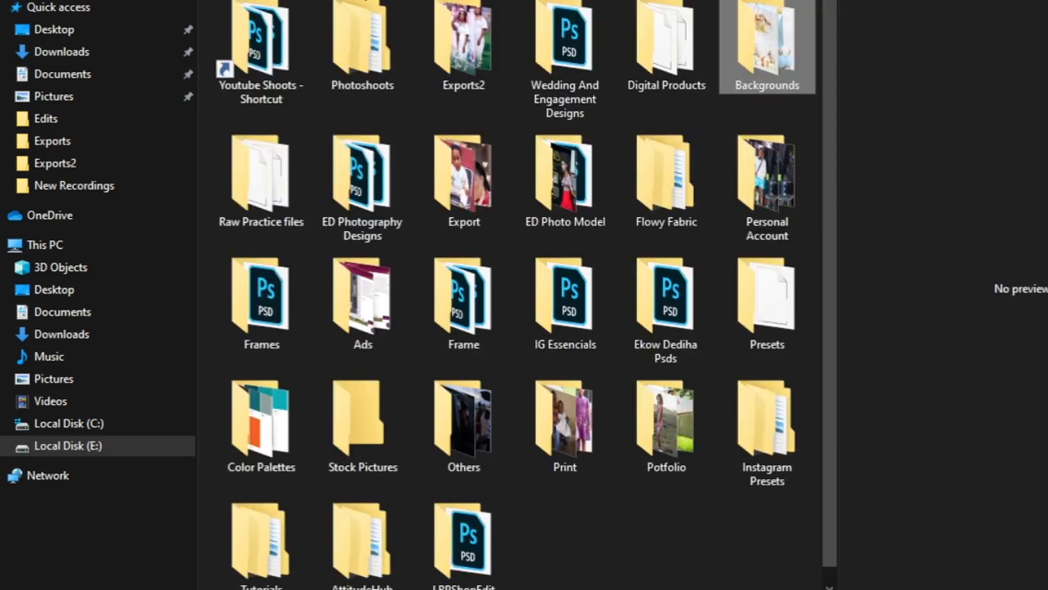
double_click(660, 41)
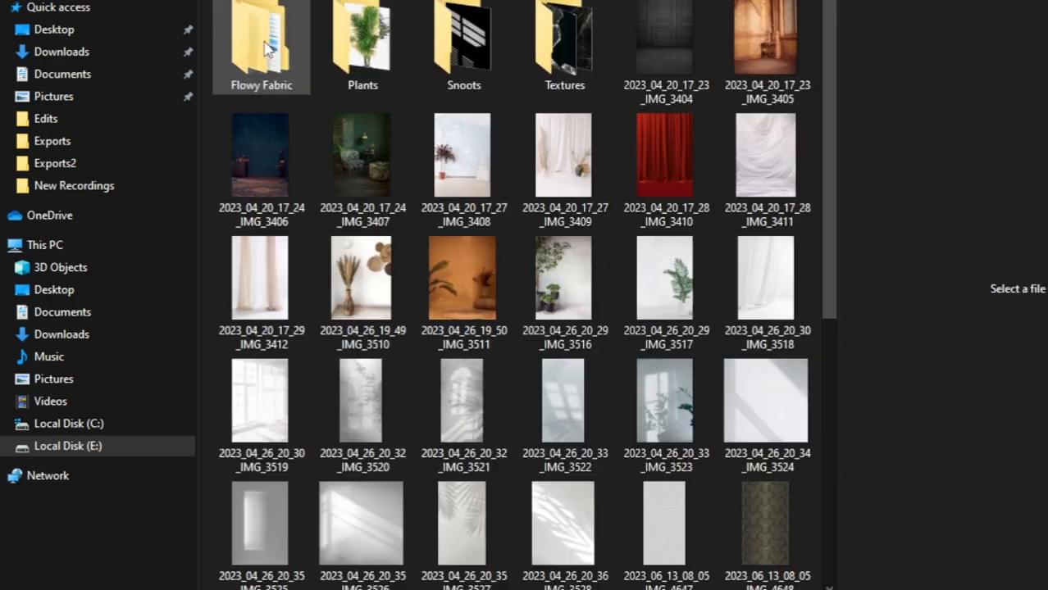
double_click(264, 47)
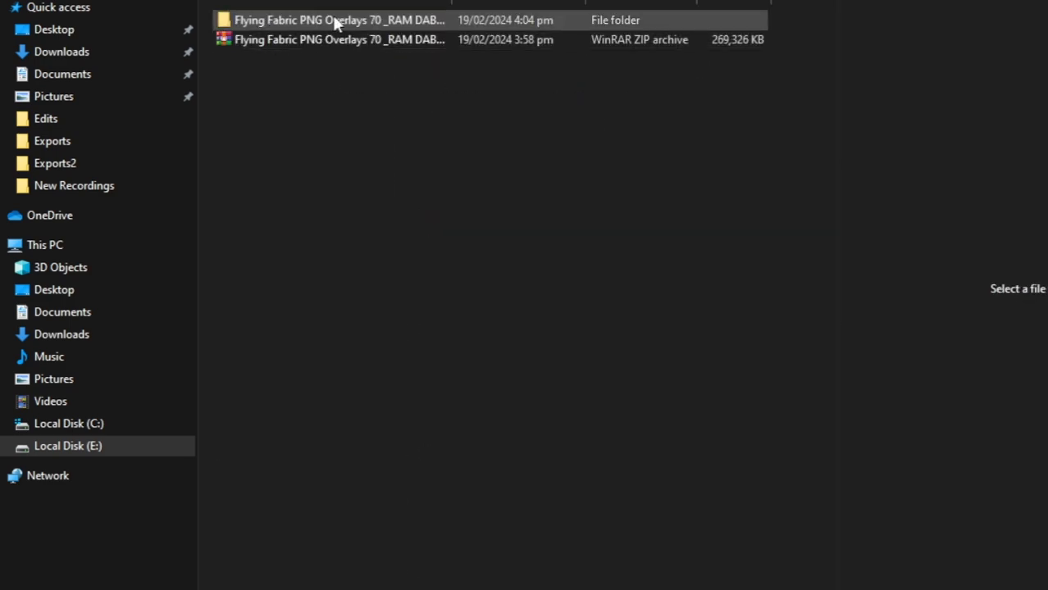
double_click(335, 22)
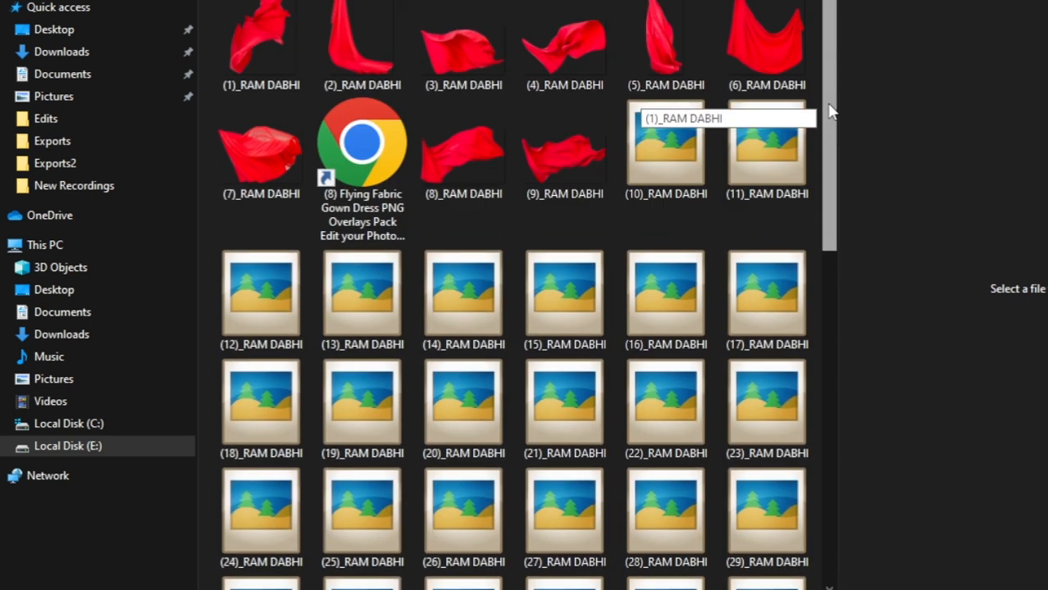
scroll(826, 167, "down", 8)
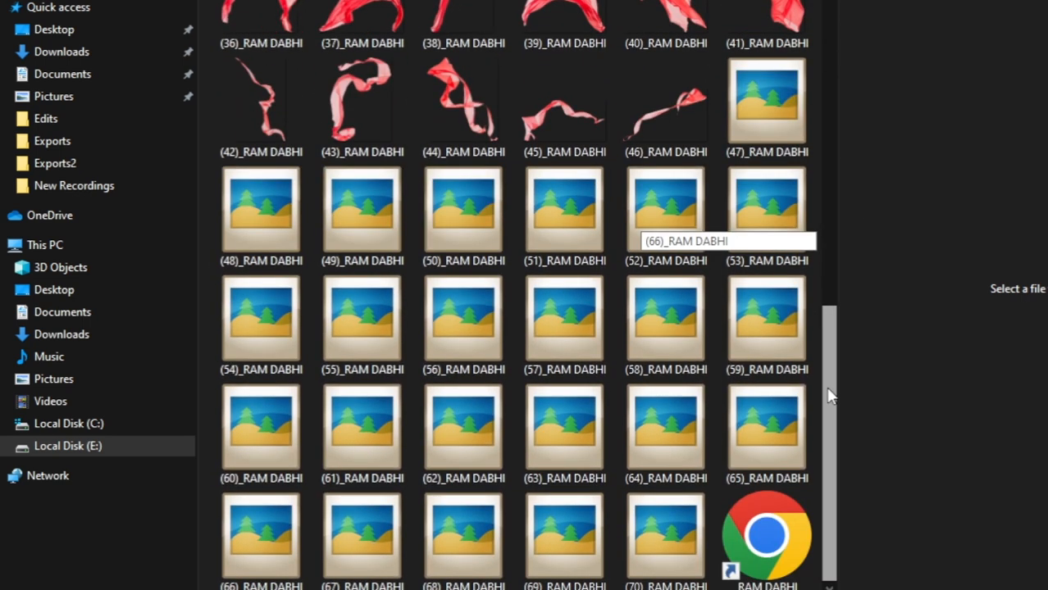
left_click(757, 122)
left_click(526, 244)
left_click_drag(467, 541, 536, 469)
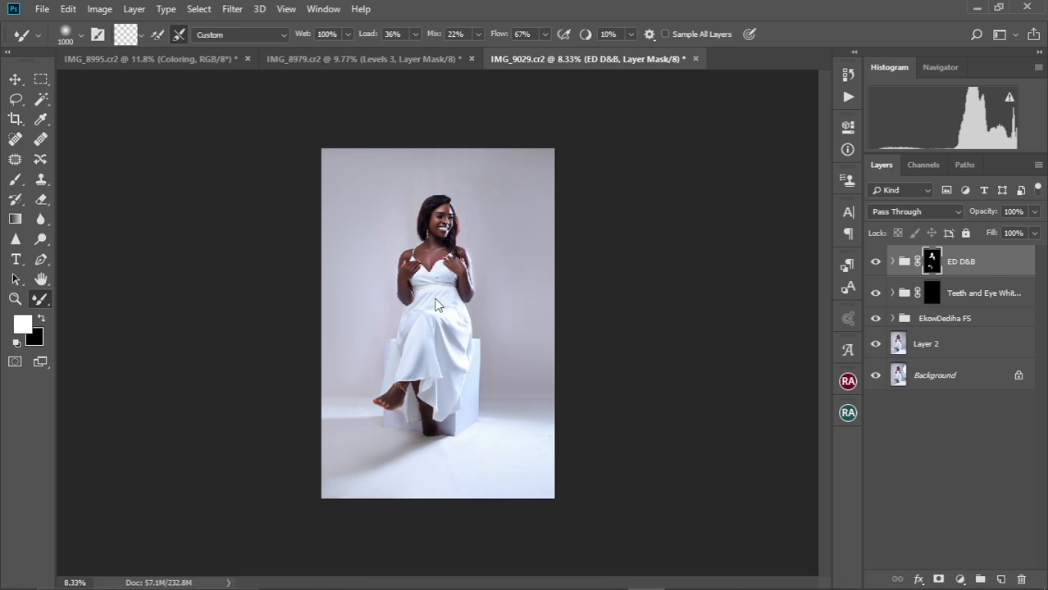
Flip the placed fabric horizontally, then scale and position it across her lap
left_click_drag(327, 277, 311, 241)
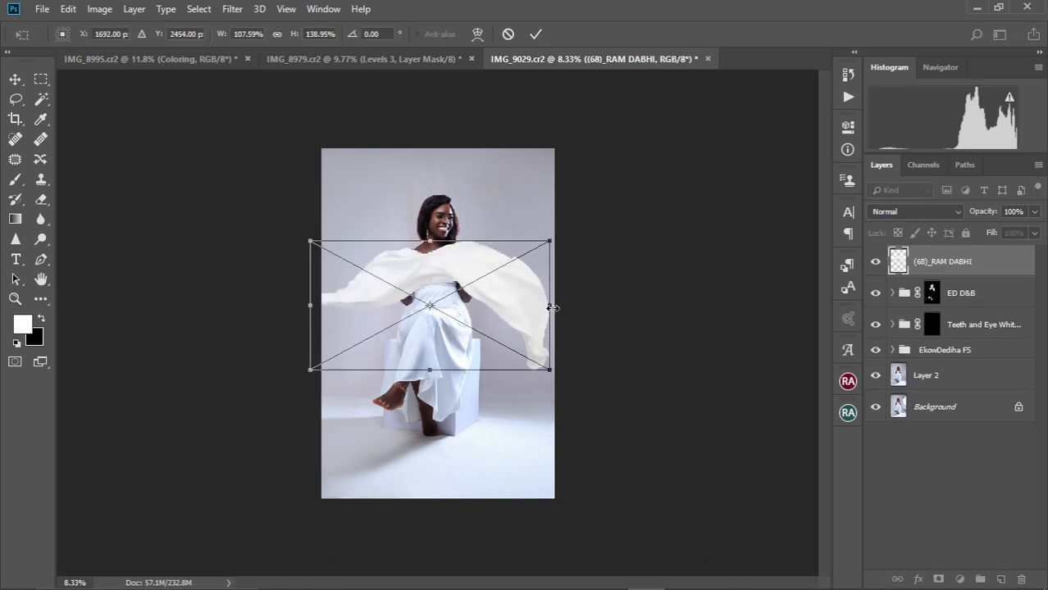
left_click_drag(549, 241, 521, 254)
left_click_drag(467, 304, 477, 302)
right_click(477, 302)
left_click(496, 438)
right_click(477, 302)
left_click(496, 449)
right_click(473, 295)
left_click(497, 475)
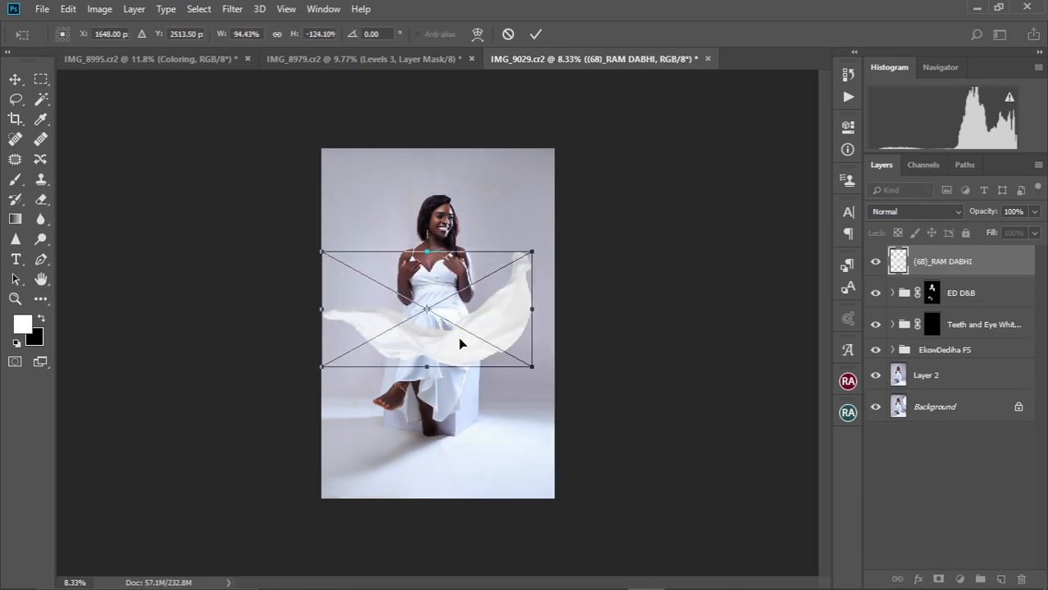
key("ctrl+z")
key("ctrl+z")
left_click_drag(532, 252, 564, 234)
left_click_drag(488, 315, 520, 312)
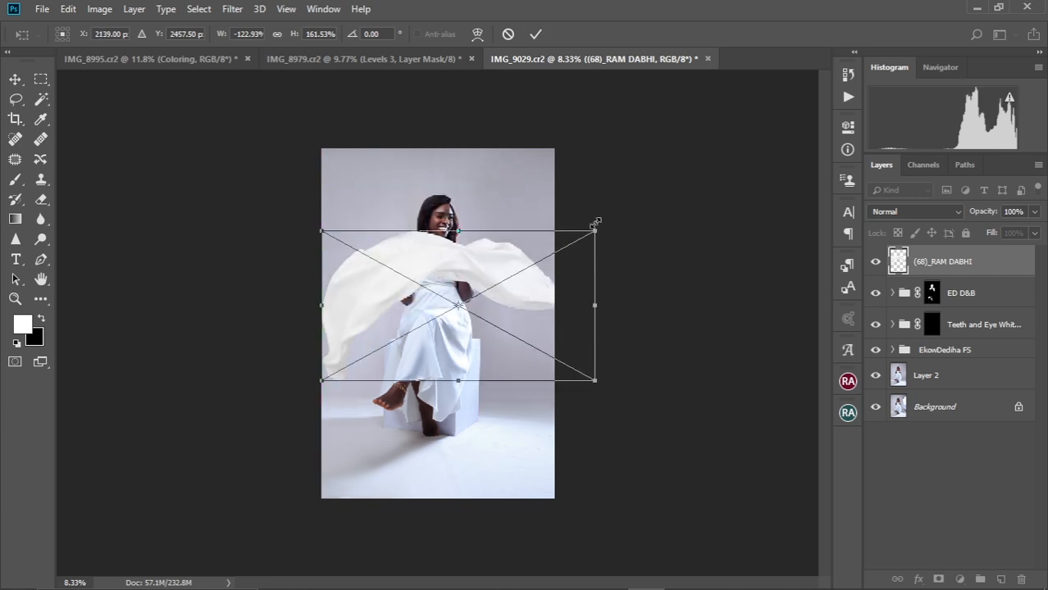
key("ctrl+0")
left_click_drag(656, 194, 599, 224)
left_click_drag(508, 278, 485, 277)
left_click(536, 35)
Warp the fabric into a wide sweeping curve, stretching its corners and ends outward
key("ctrl+t")
right_click(603, 297)
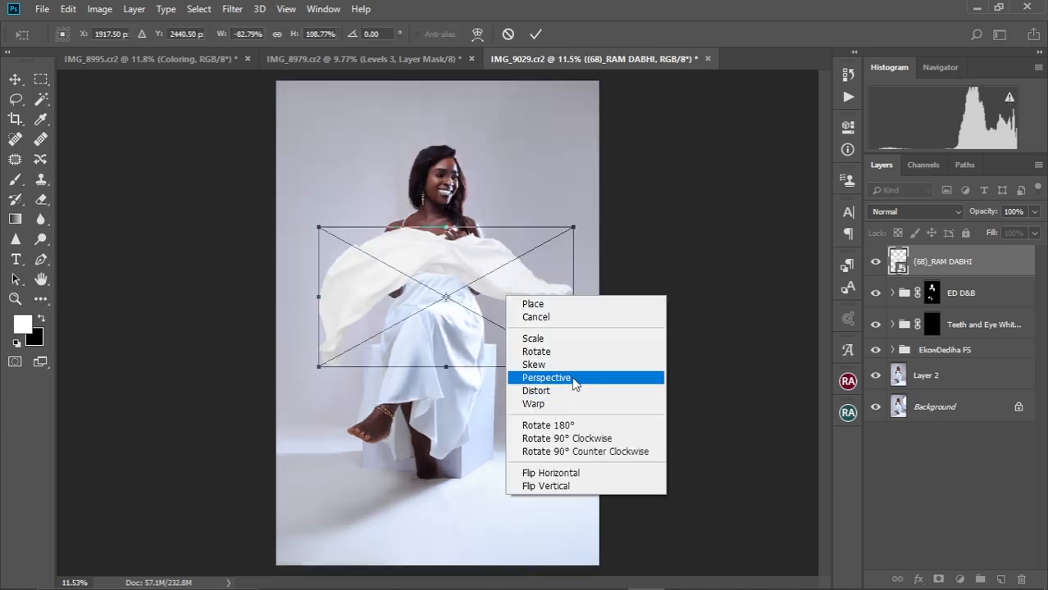
left_click(623, 398)
left_click_drag(318, 346, 290, 204)
left_click_drag(488, 227, 531, 197)
left_click_drag(573, 227, 593, 215)
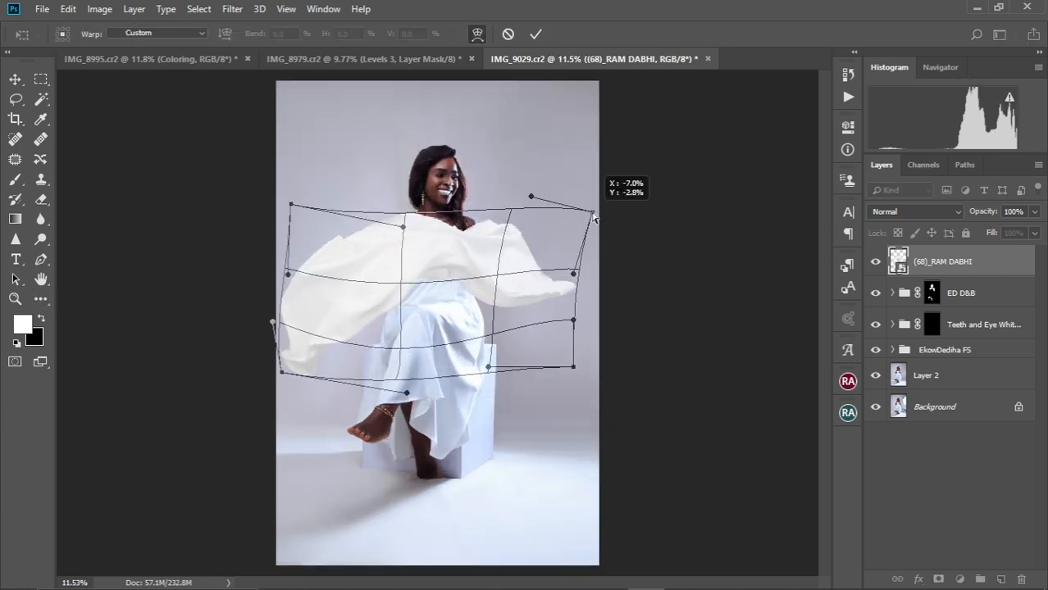
left_click_drag(573, 274, 615, 269)
left_click_drag(573, 366, 609, 388)
left_click_drag(504, 267, 529, 250)
left_click_drag(388, 296, 359, 282)
left_click_drag(290, 204, 262, 195)
key("Return")
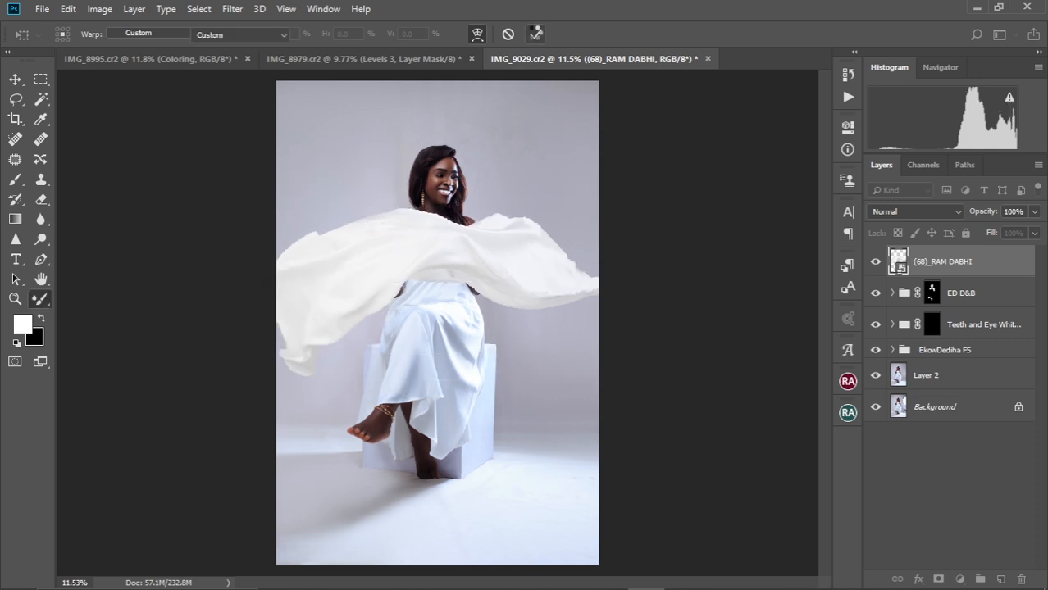
Shift the fabric up and right, then run Select > Subject on the portrait layer
key("ctrl+t")
left_click_drag(549, 340, 555, 322)
key("Return")
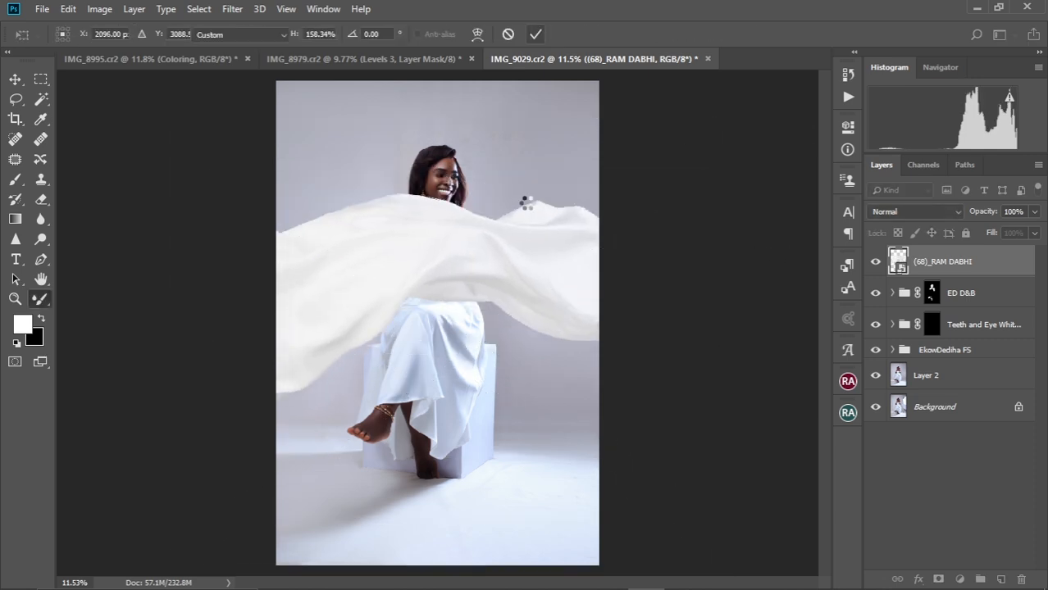
left_click(935, 376)
left_click(198, 9)
left_click(220, 187)
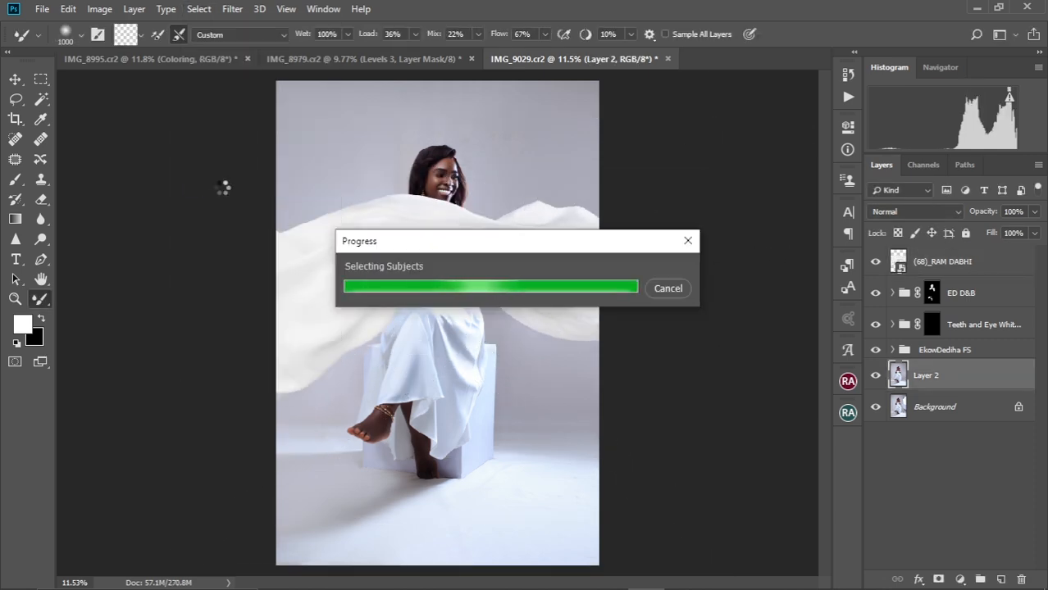
Copy the subject mask from a Curves layer onto the fabric and invert it, placing fabric behind her
left_click(943, 260)
left_click(959, 580)
left_click(984, 352)
left_click(823, 115)
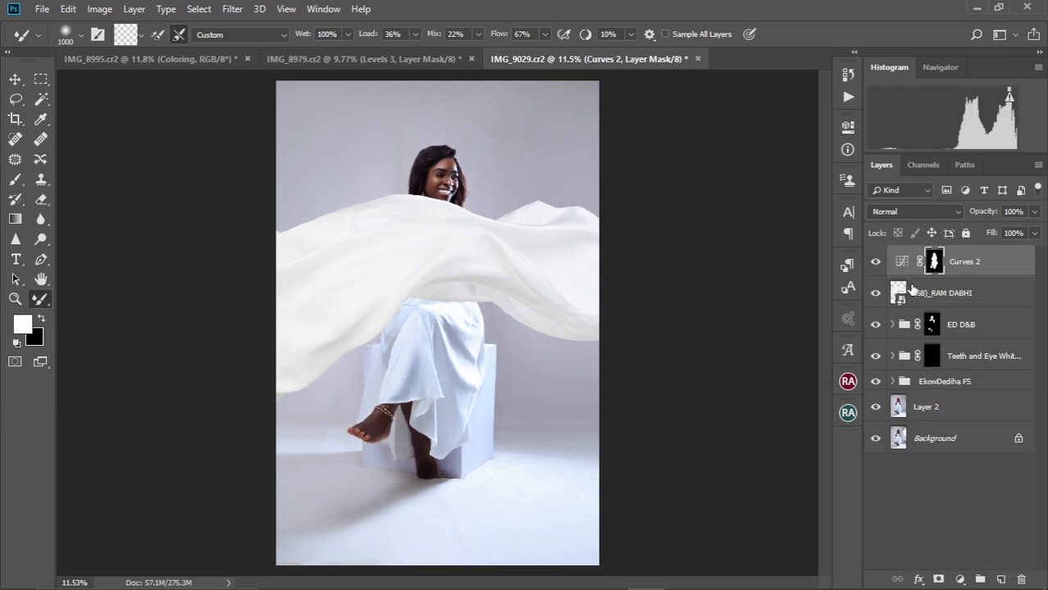
left_click(876, 262)
left_click_drag(935, 262, 935, 293)
left_click(926, 292)
key("ctrl+i")
scroll(414, 272, "down", 3)
scroll(414, 272, "up", 10)
scroll(417, 274, "down", 8)
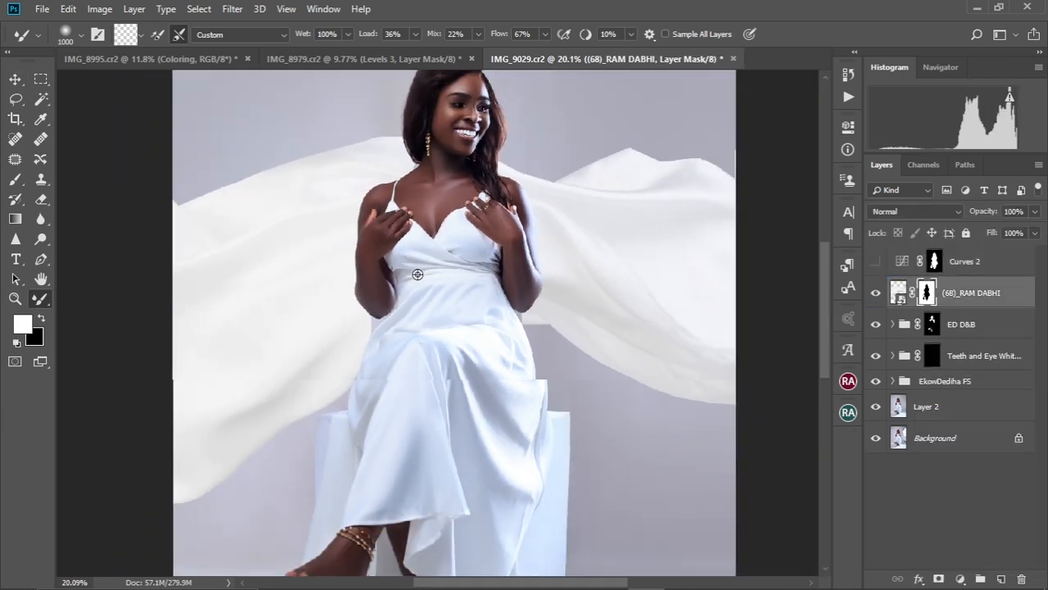
key("ctrl+0")
left_click(898, 292)
Add a Color Balance adjustment pushing the fabric's midtones toward blue (+55)
left_click(960, 580)
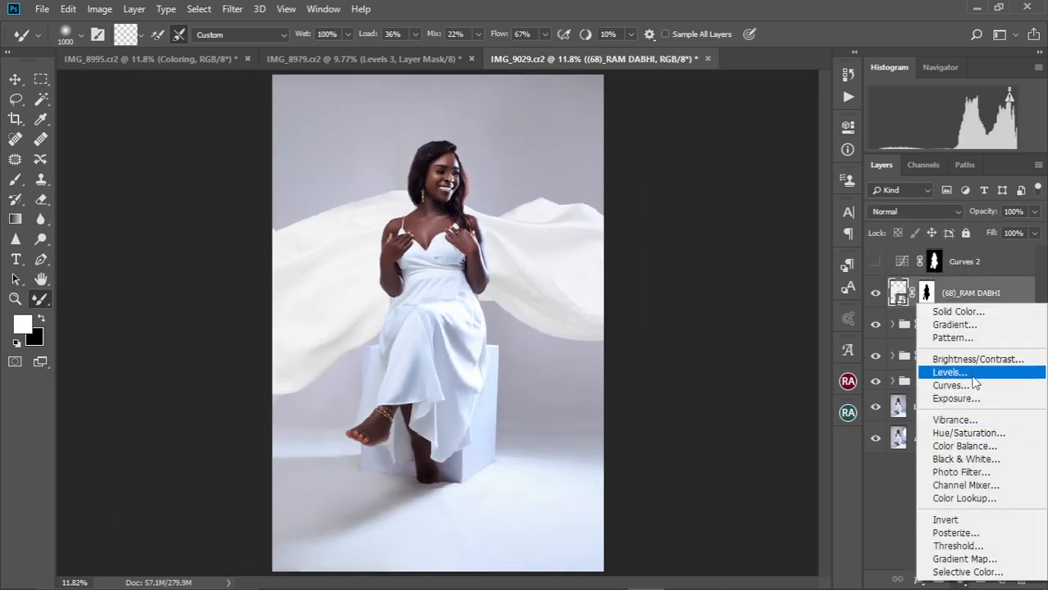
left_click(959, 482)
left_click_drag(719, 260, 721, 262)
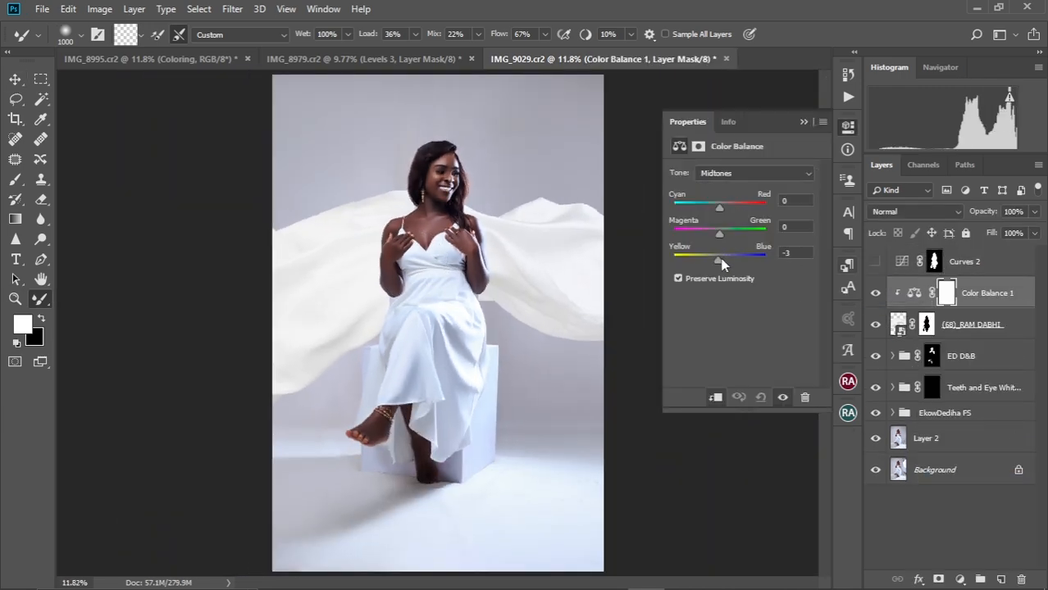
left_click(755, 173)
left_click(715, 208)
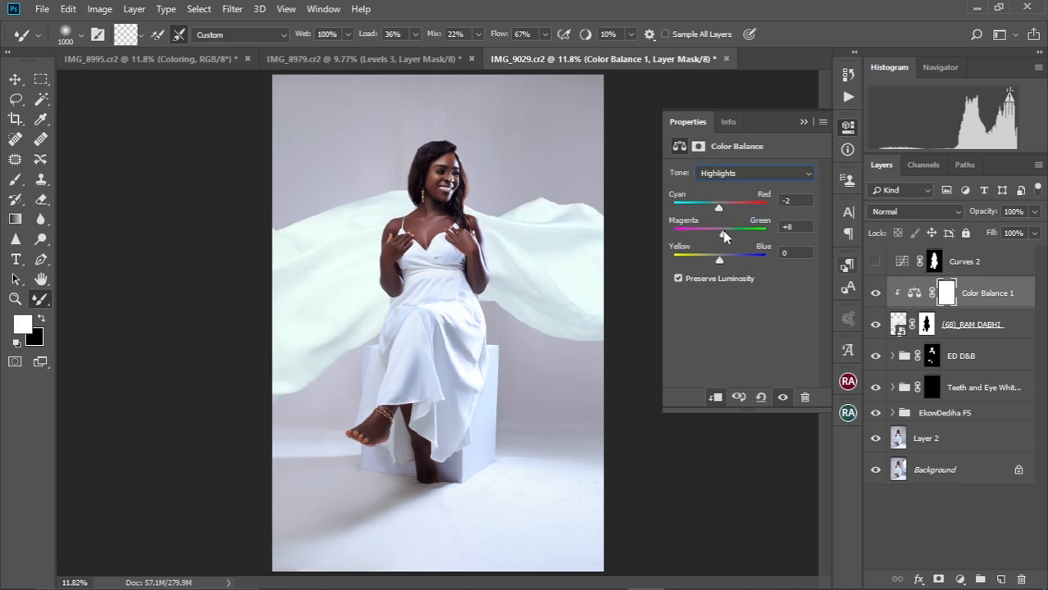
left_click(804, 121)
Drag fabric overlay (67) from the file browser into the portrait
left_click(562, 526)
left_click(307, 527)
left_click_drag(307, 526, 456, 491)
Rotate and enlarge the second fabric overlay, placing it around her feet
left_click_drag(502, 185, 331, 252)
left_click_drag(409, 287, 401, 387)
left_click_drag(536, 353, 554, 498)
scroll(475, 400, "down", 1)
key("super")
left_click_drag(471, 445, 472, 501)
left_click_drag(678, 473, 754, 425)
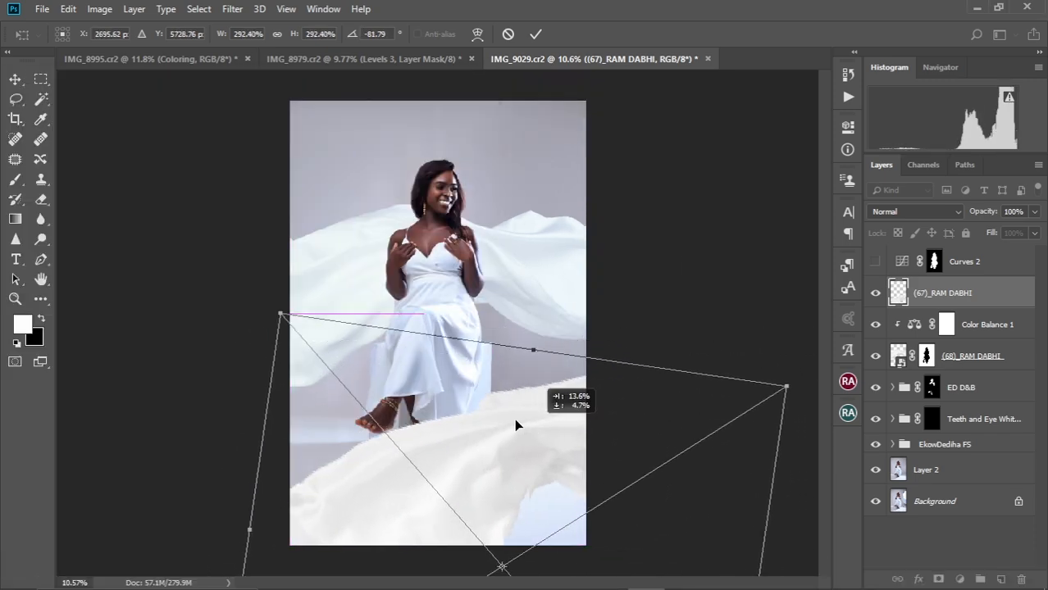
Flip and refine the floor fabric's position, apply it, and move it below Color Balance 1
right_click(474, 401)
left_click(525, 533)
left_click_drag(538, 509, 553, 390)
left_click_drag(686, 168, 492, 80)
left_click_drag(522, 402, 460, 424)
left_click_drag(727, 425, 751, 424)
left_click_drag(582, 413, 587, 402)
scroll(516, 301, "down", 3)
key("Return")
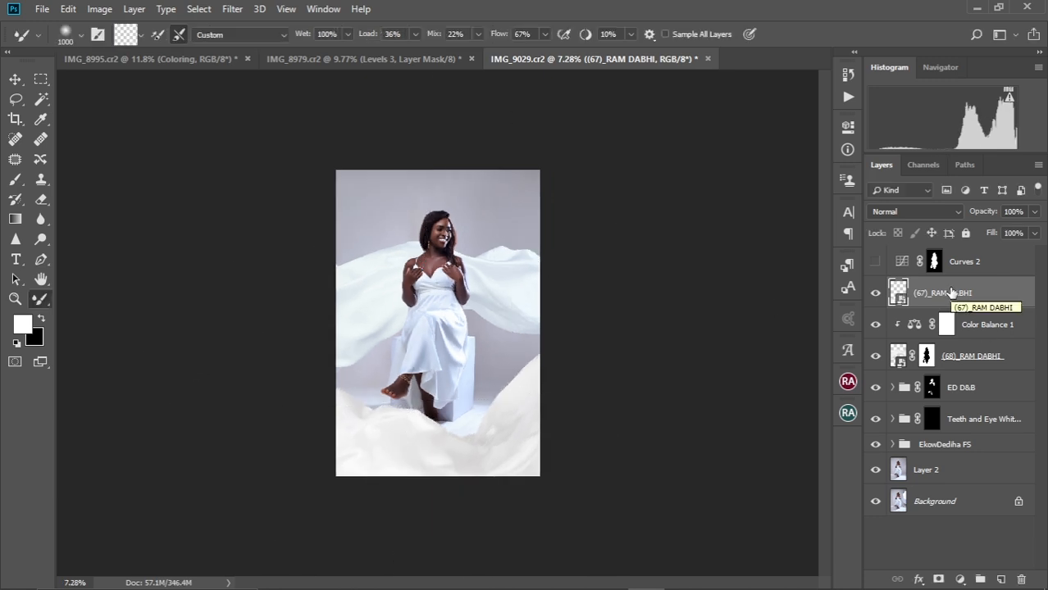
left_click_drag(952, 293, 947, 327)
Group both fabric layers into Group 1 and clip Color Balance 1 to it
left_click(887, 341, "alt")
left_click(943, 355, "shift")
key("ctrl+g")
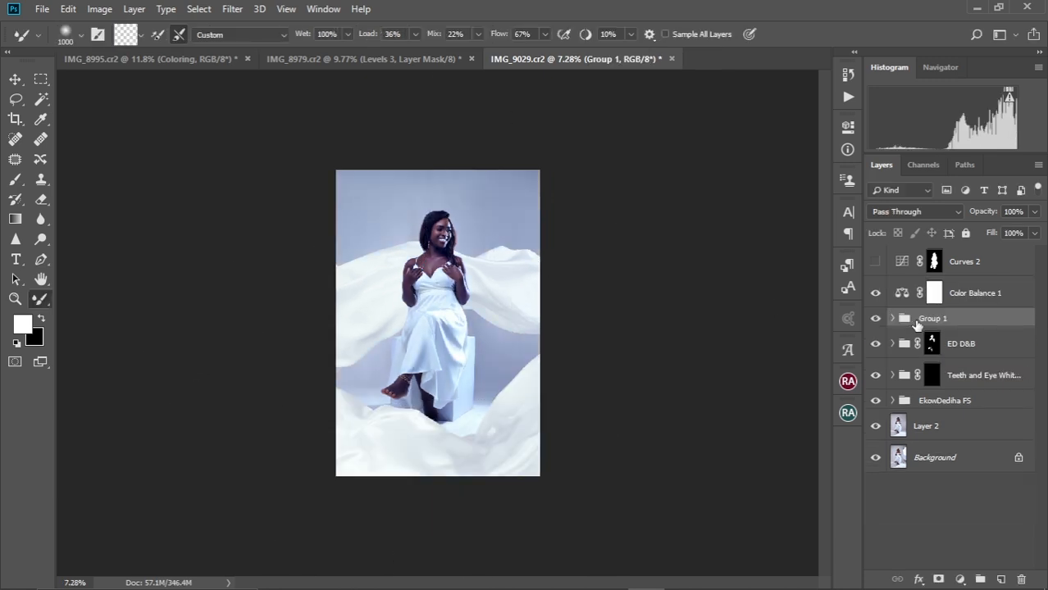
left_click(893, 319)
left_click(935, 298)
left_click(914, 306, "alt")
left_click(918, 319)
left_click(893, 320)
left_click(892, 320)
scroll(439, 309, "up", 3)
scroll(439, 309, "down", 2)
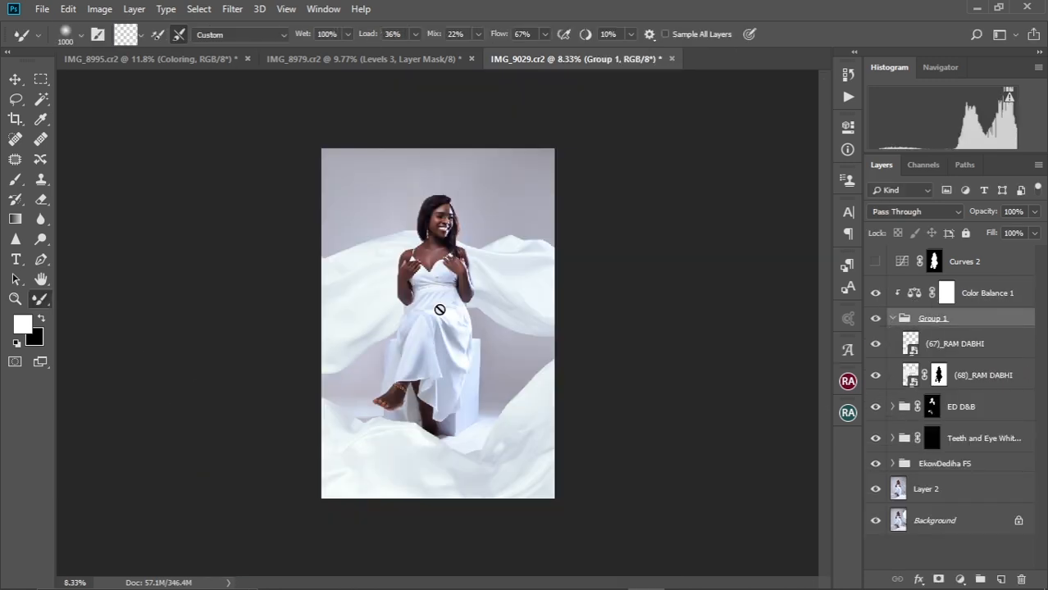
left_click(875, 345)
left_click(876, 345)
Apply a Motion Blur (angle 148°, distance 92 px) to the floor fabric layer (67)
left_click(974, 350)
key("v")
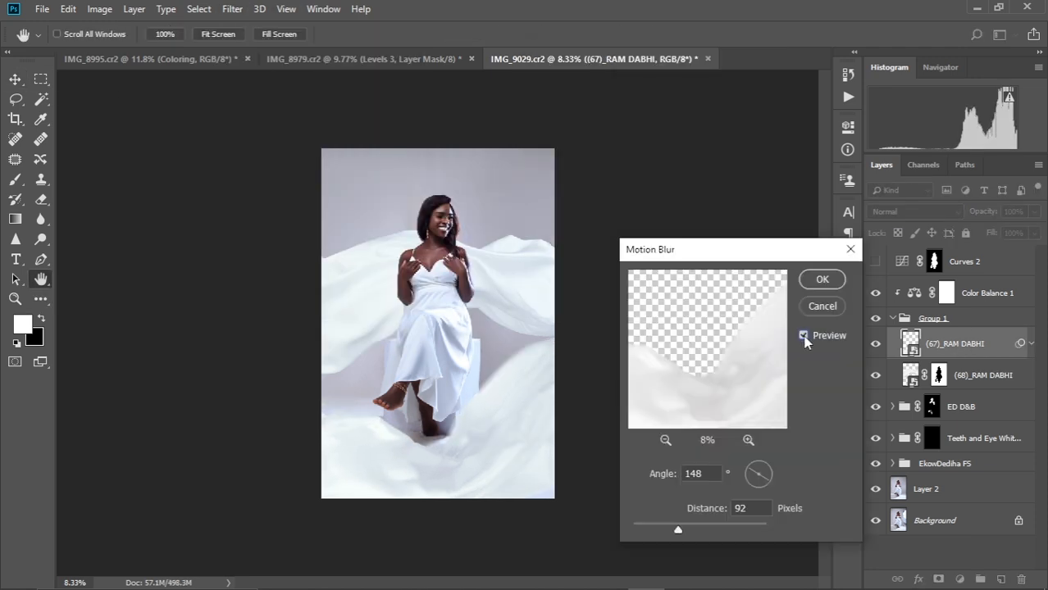
left_click(823, 243)
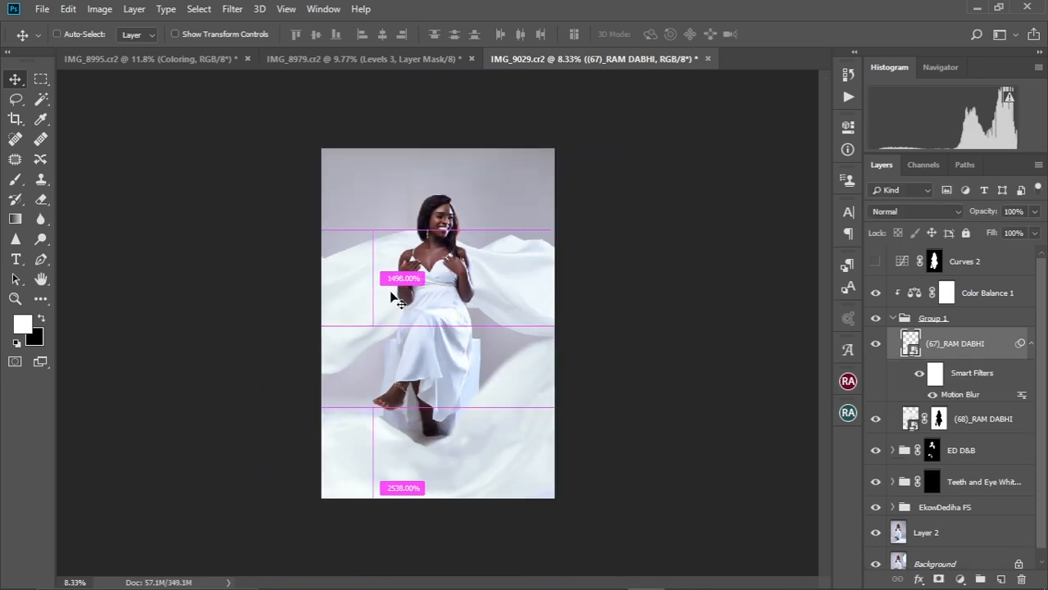
scroll(440, 345, "up", 1)
scroll(440, 345, "up", 1)
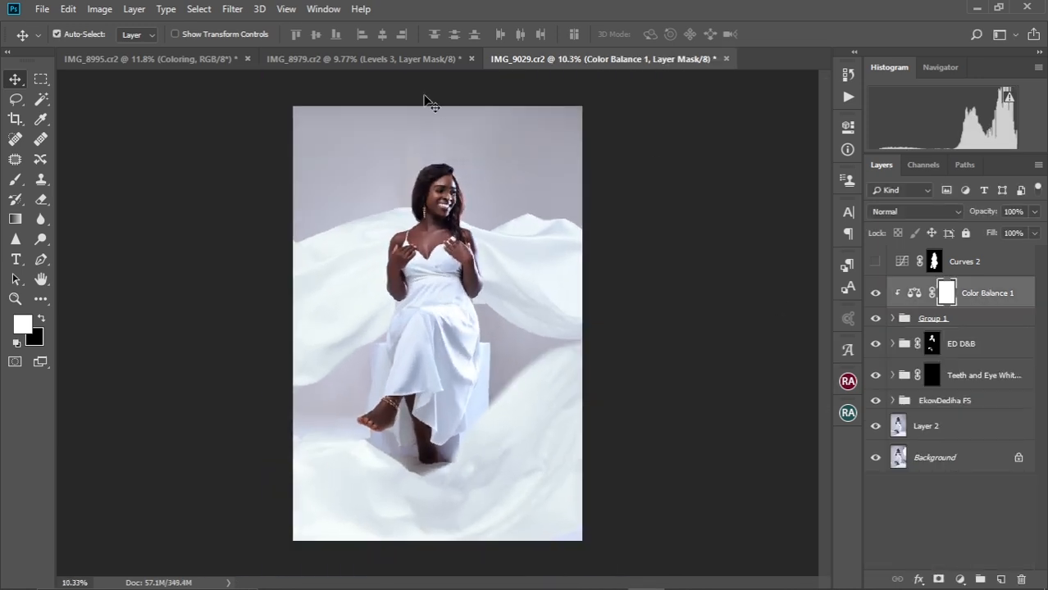
Drag the Coloring group from IMG_8979.cr2 into IMG_9029.cr2, above Color Balance 1
left_click(398, 65)
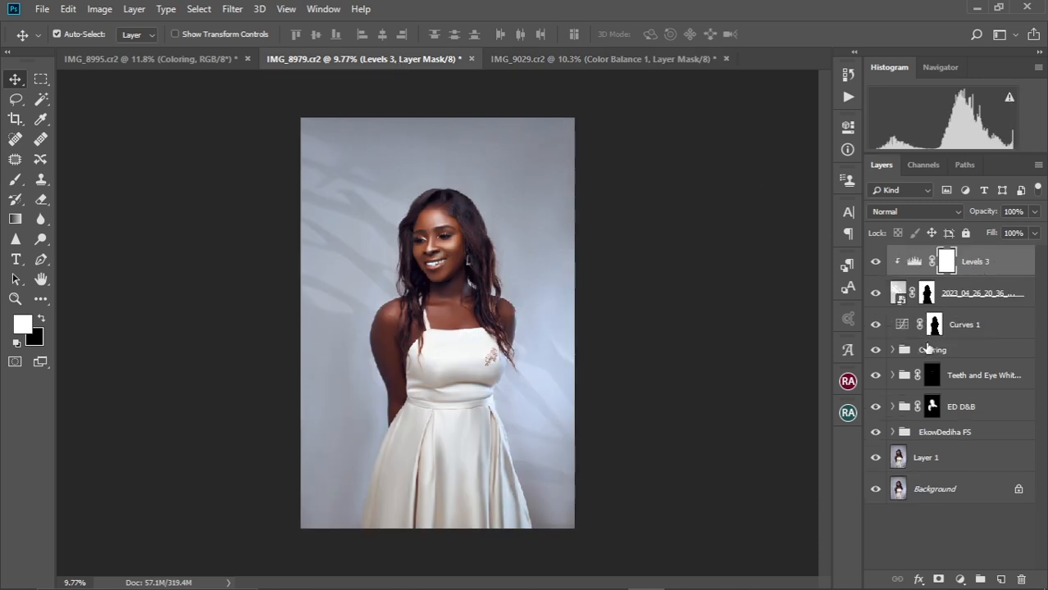
left_click(936, 353)
left_click_drag(939, 351, 430, 200)
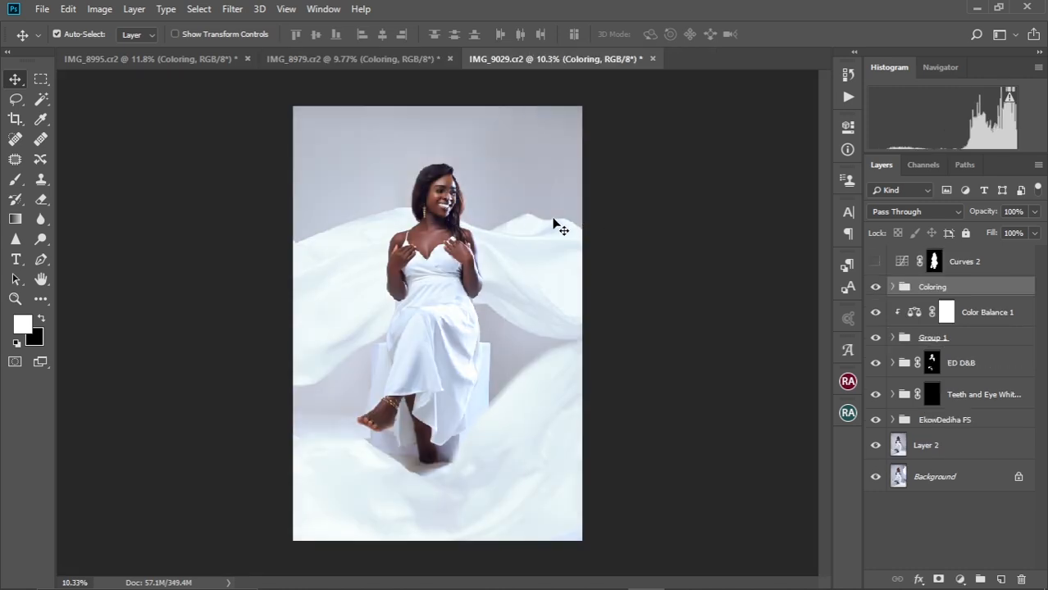